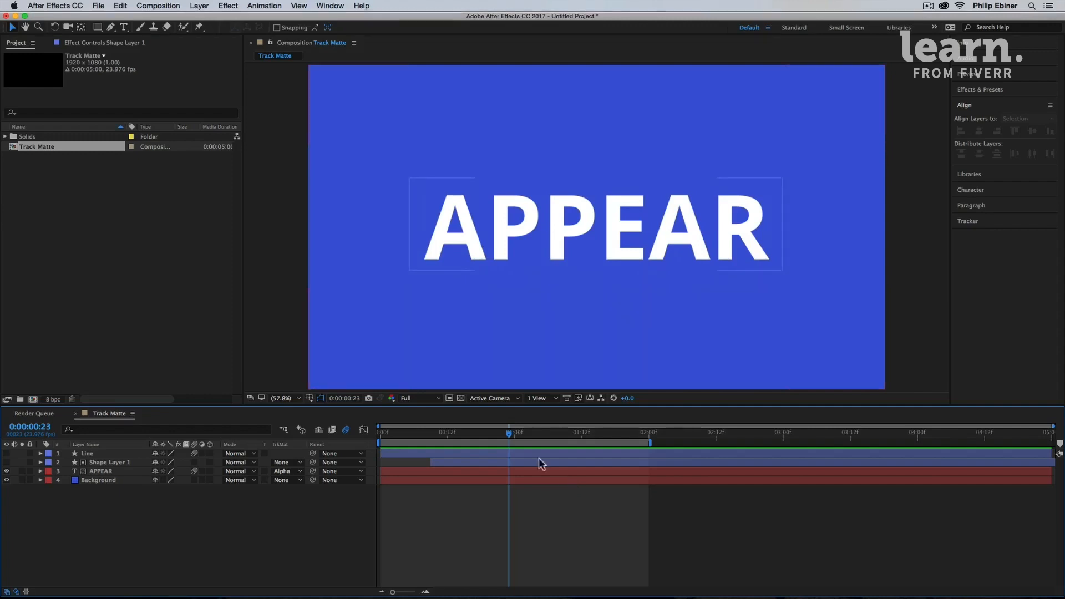
# Preview the APPEAR text animation from the start of the composition.
pyautogui.moveTo(396, 433); pyautogui.dragTo(338, 434)
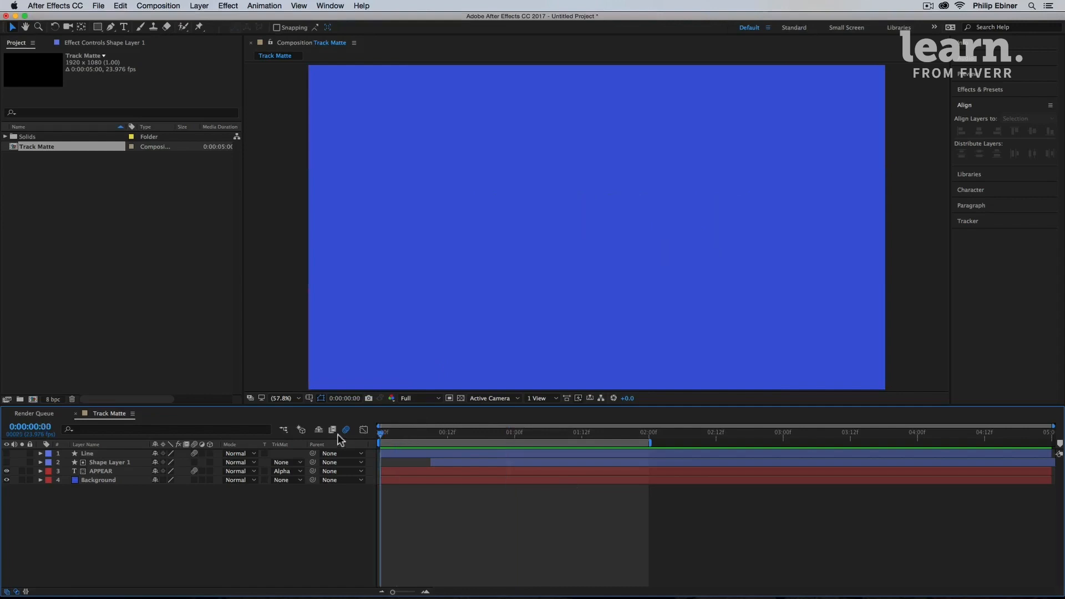
pyautogui.press('space')
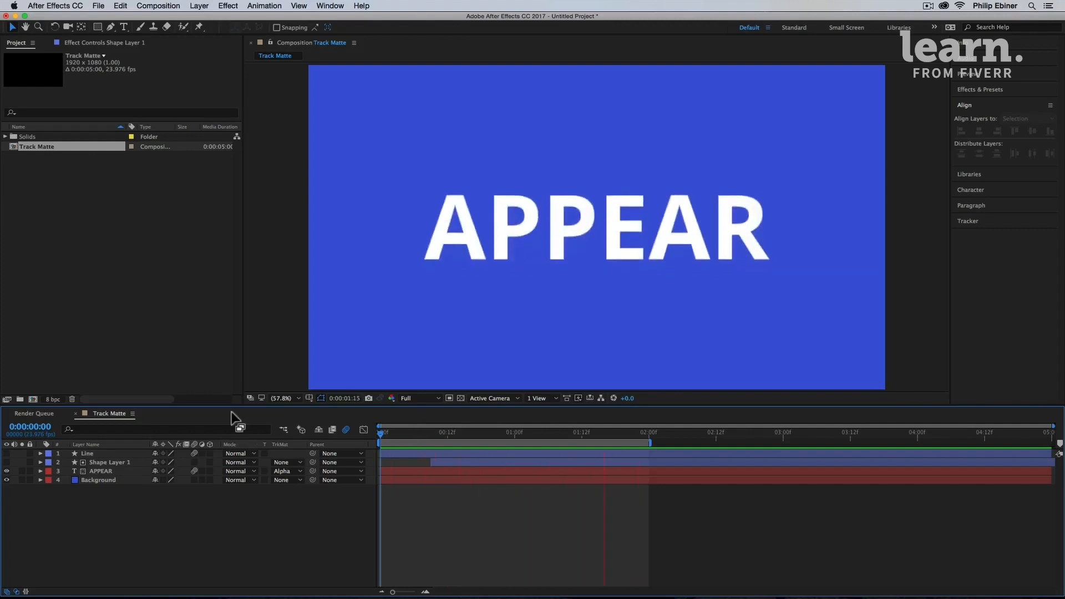
pyautogui.press('space')
# Make the Line layer visible and preview the text animation with it from the start.
pyautogui.click(7, 453)
pyautogui.press('space')
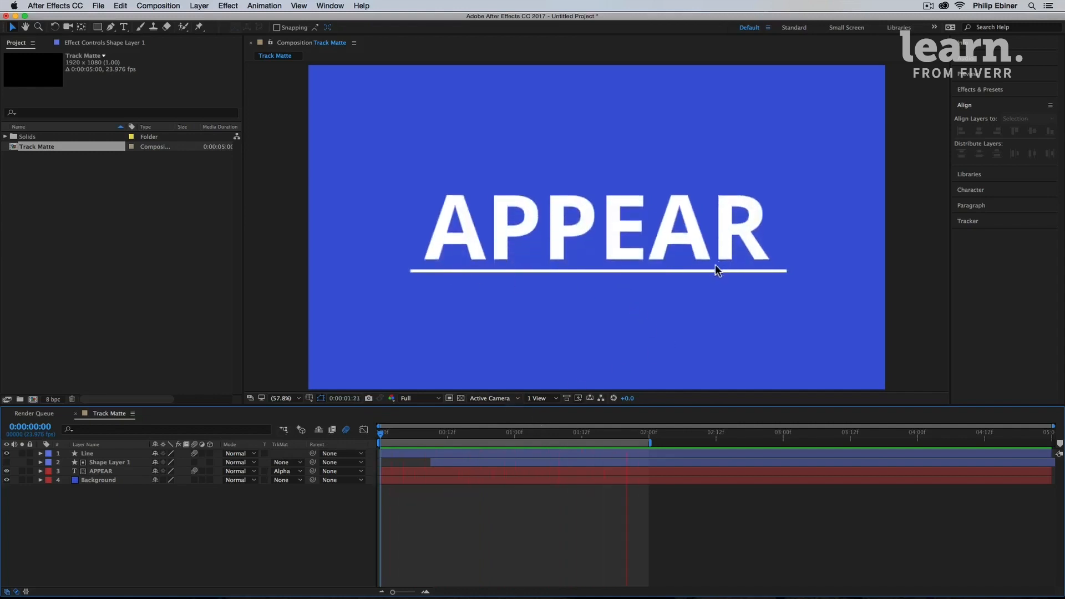
pyautogui.press('space')
pyautogui.click(397, 436)
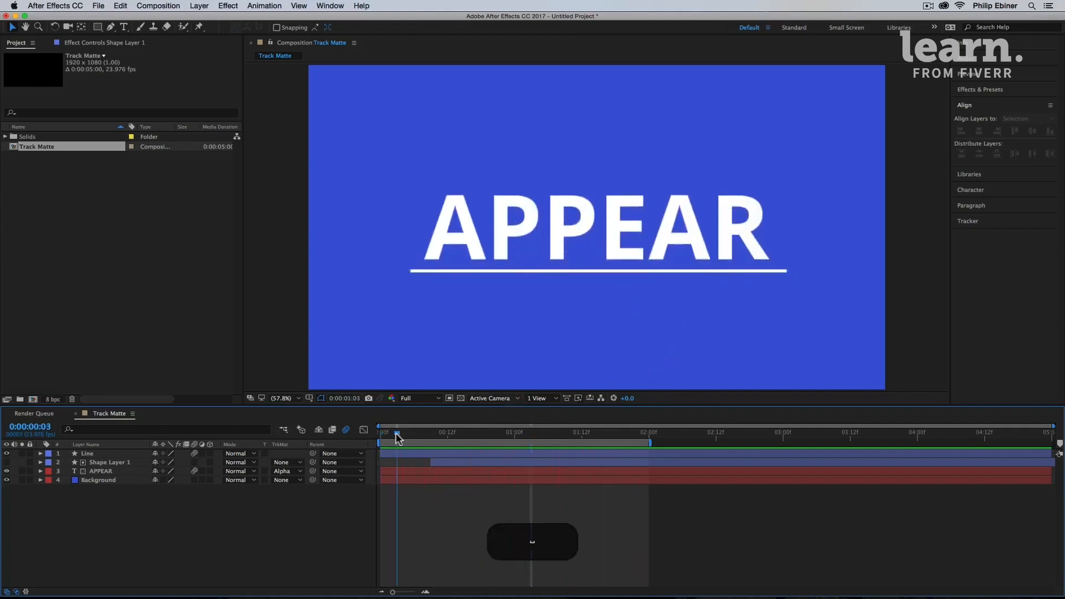
pyautogui.moveTo(396, 438); pyautogui.dragTo(380, 456)
pyautogui.press('space')
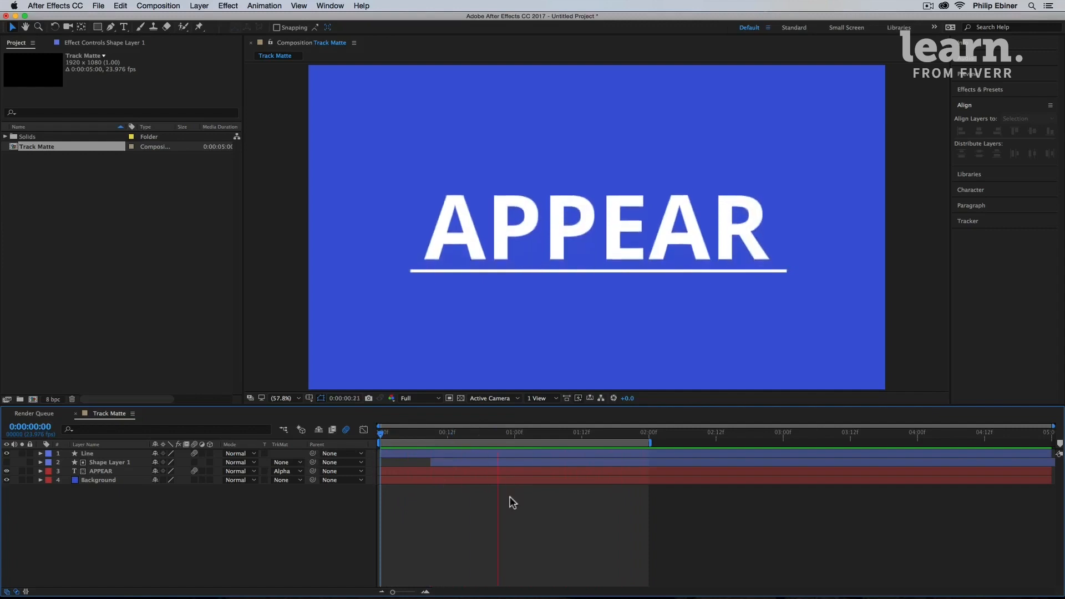
pyautogui.press('space')
# Create a new composition named Track Matte.
pyautogui.click(162, 351)
pyautogui.click(33, 399)
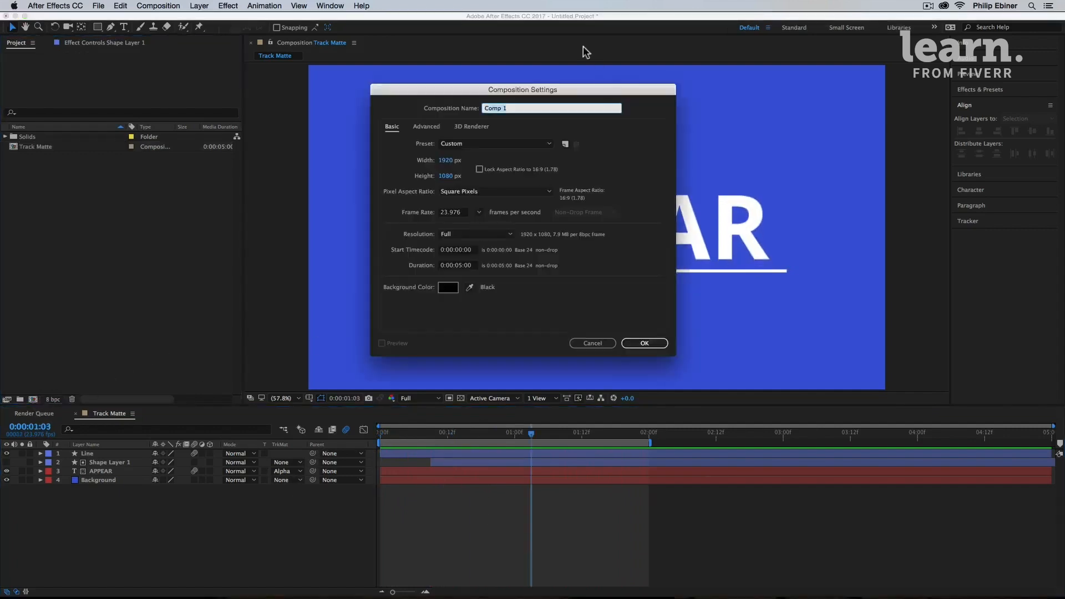
pyautogui.write('Track M')
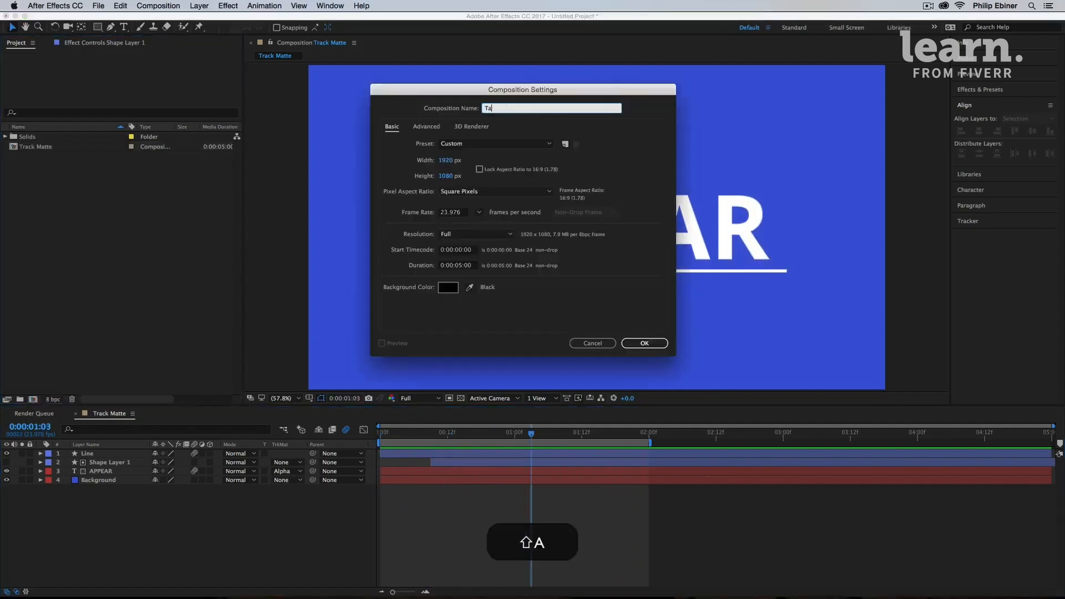
pyautogui.write('atte')
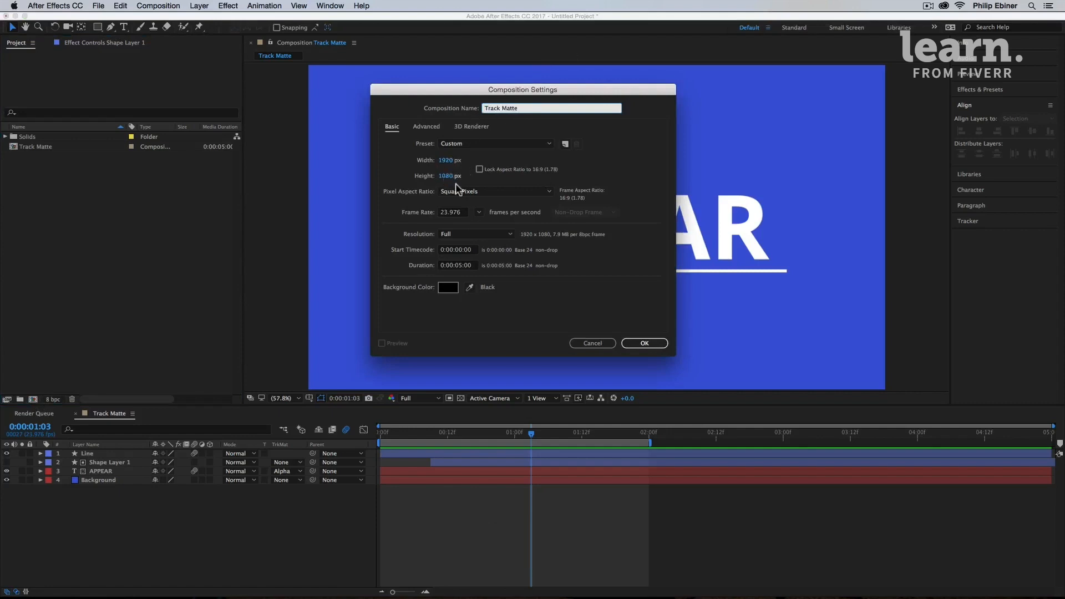
pyautogui.click(644, 343)
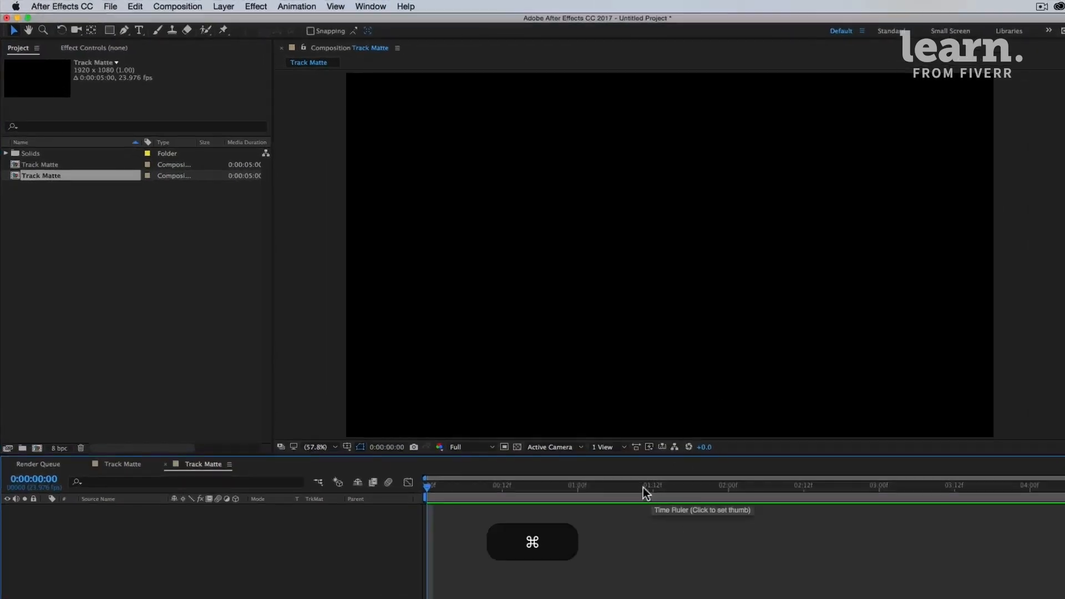
# Add a blue solid layer named Background to the new composition and lock it.
pyautogui.press('super+y')
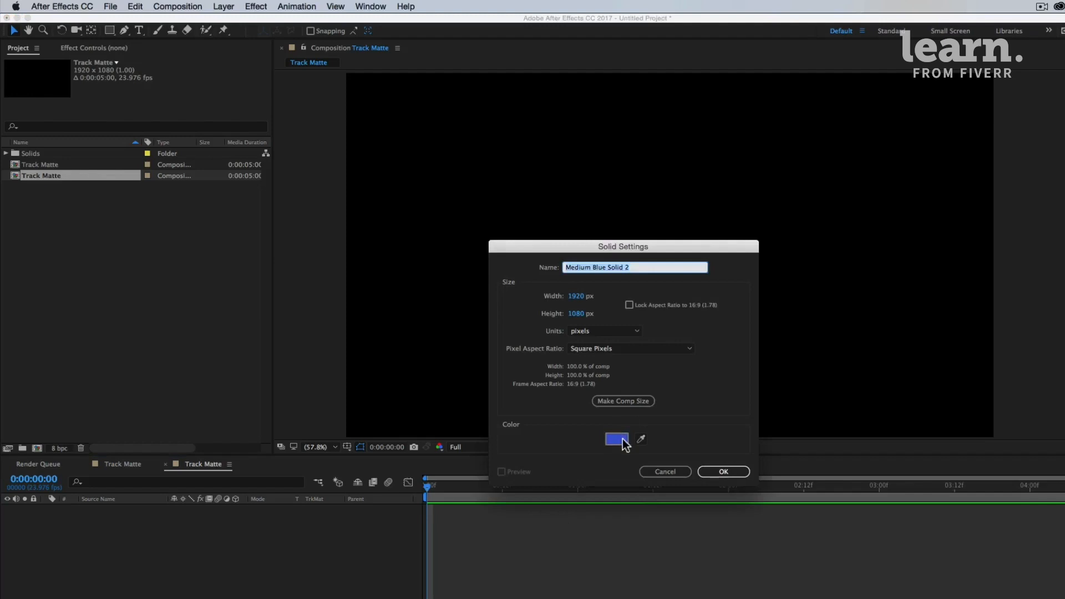
pyautogui.write('Background')
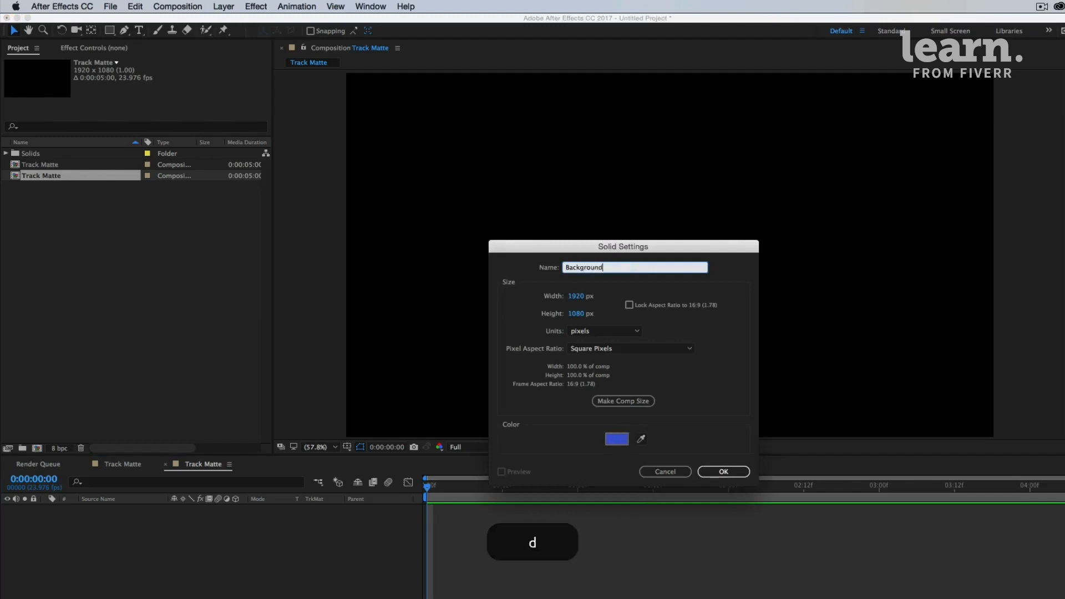
pyautogui.press('Return')
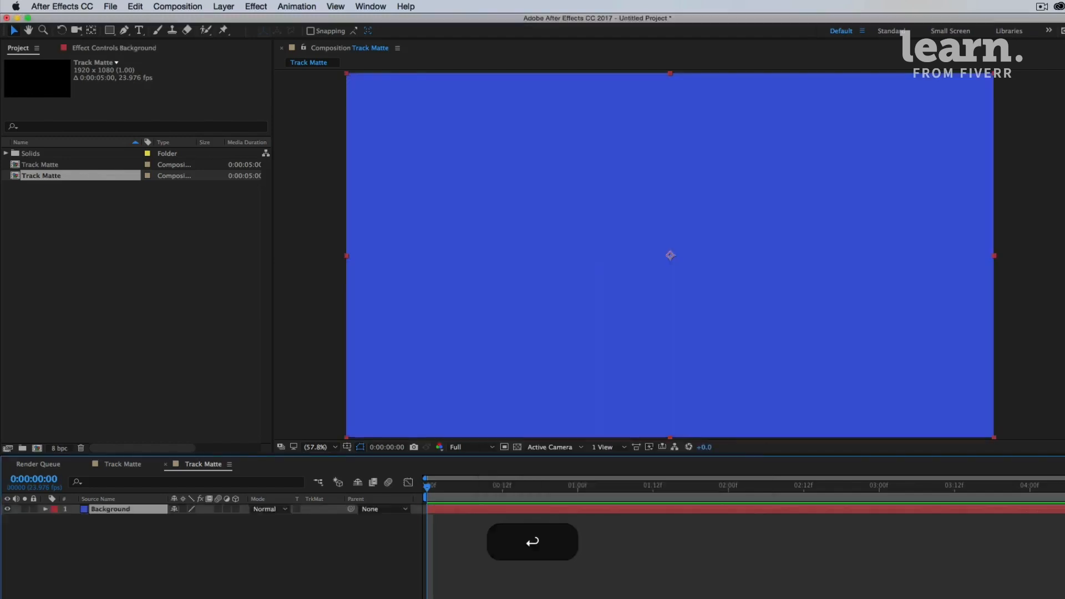
pyautogui.click(554, 559)
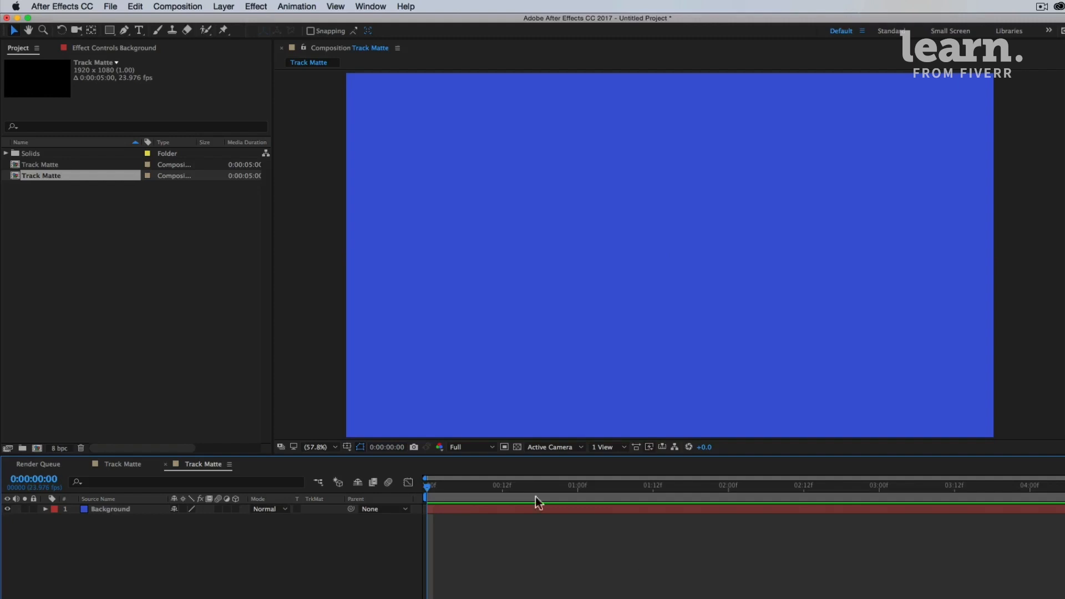
pyautogui.click(33, 509)
# Add a text layer reading HELLO over the blue background.
pyautogui.click(140, 32)
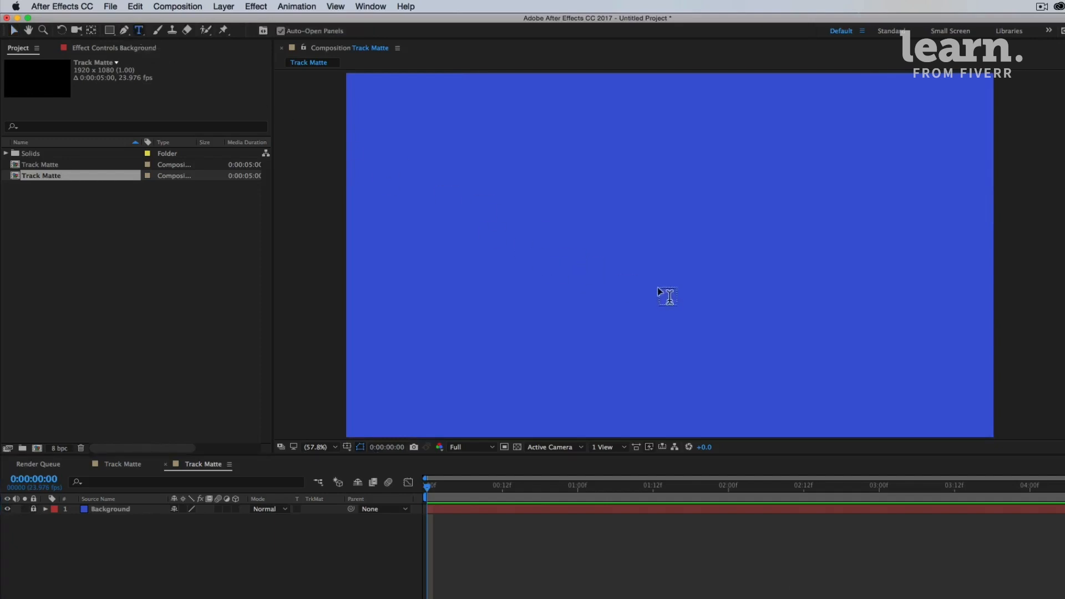
pyautogui.click(630, 267)
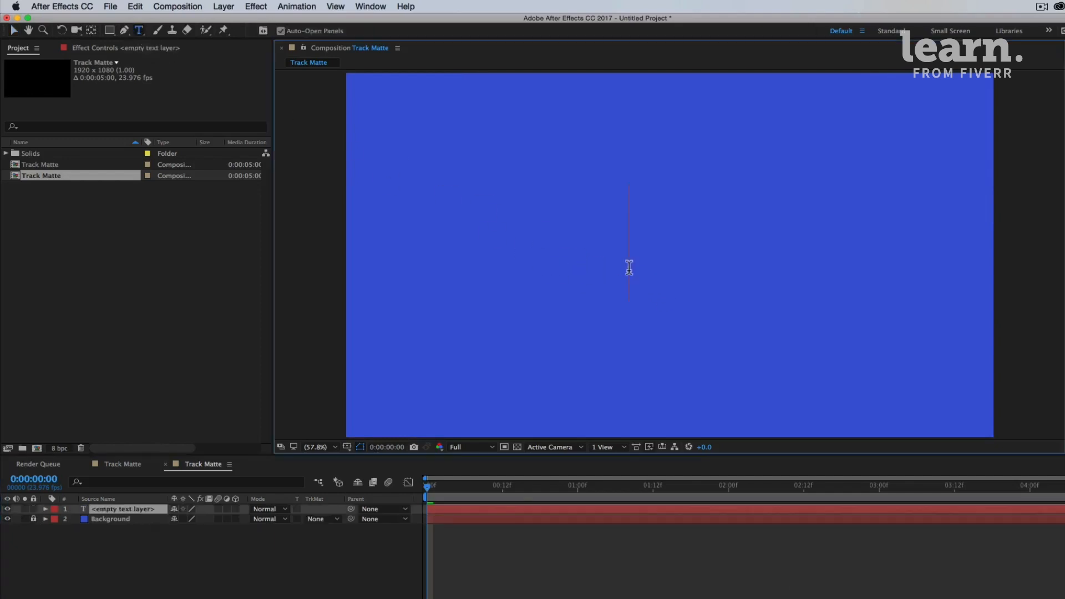
pyautogui.write('HELLO')
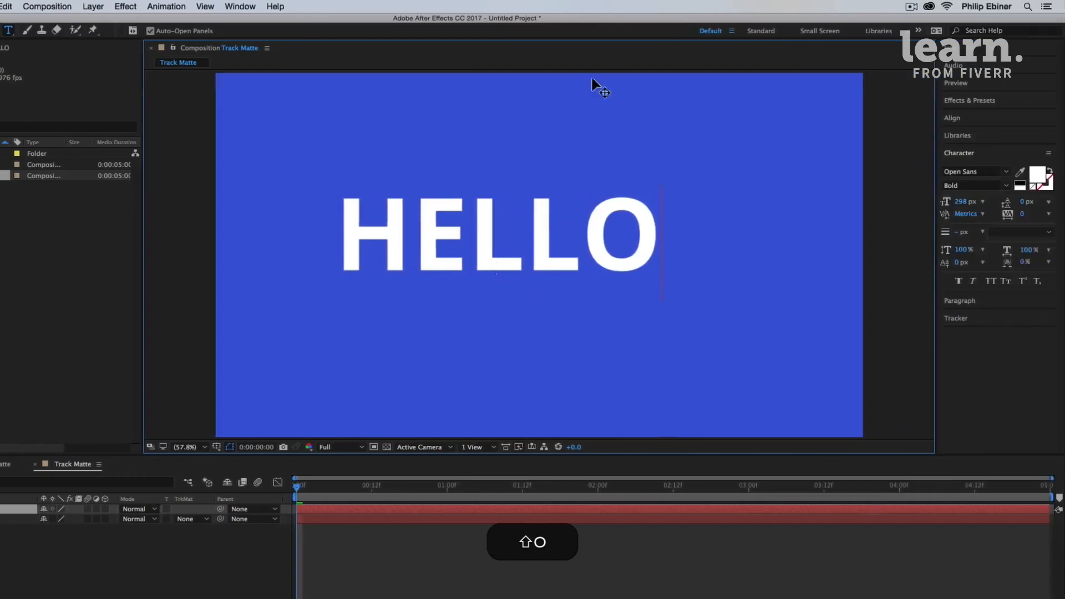
pyautogui.click(503, 234)
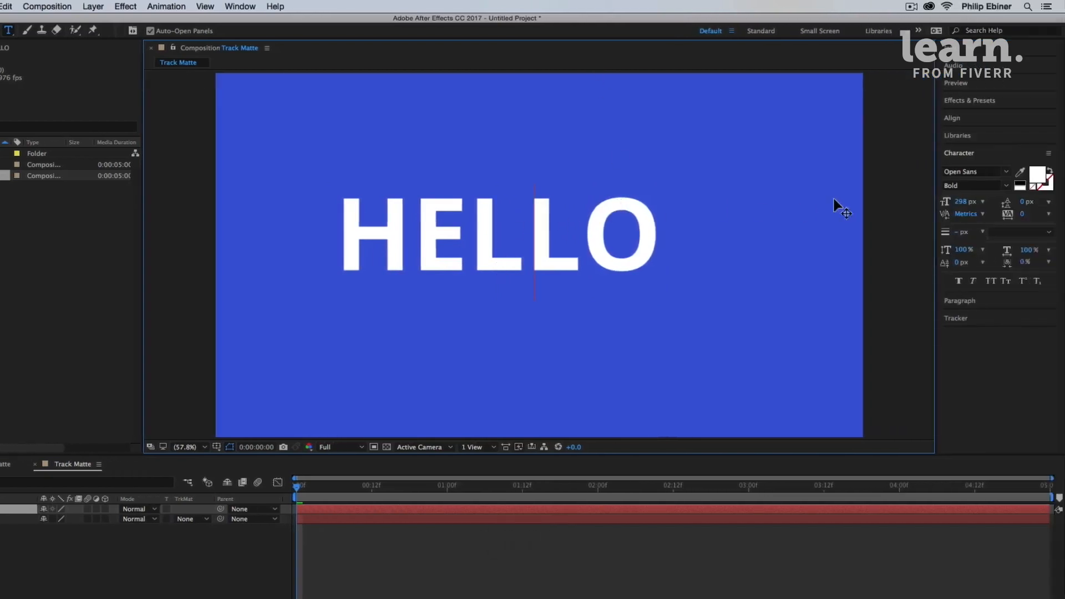
# Center the HELLO text horizontally and vertically in the composition.
pyautogui.click(962, 119)
pyautogui.click(969, 146)
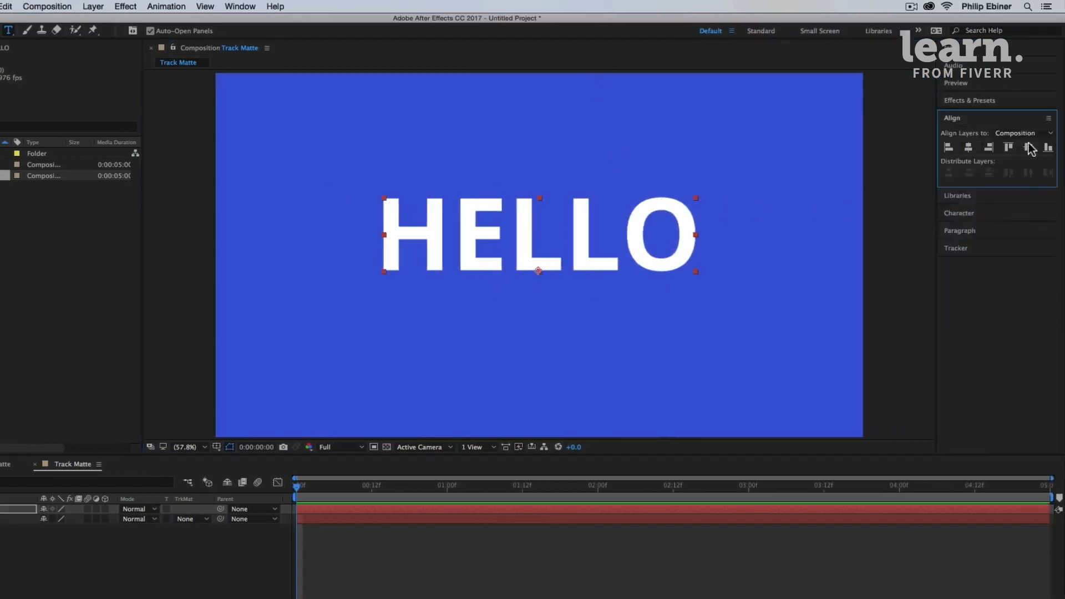
pyautogui.click(1029, 147)
pyautogui.click(972, 100)
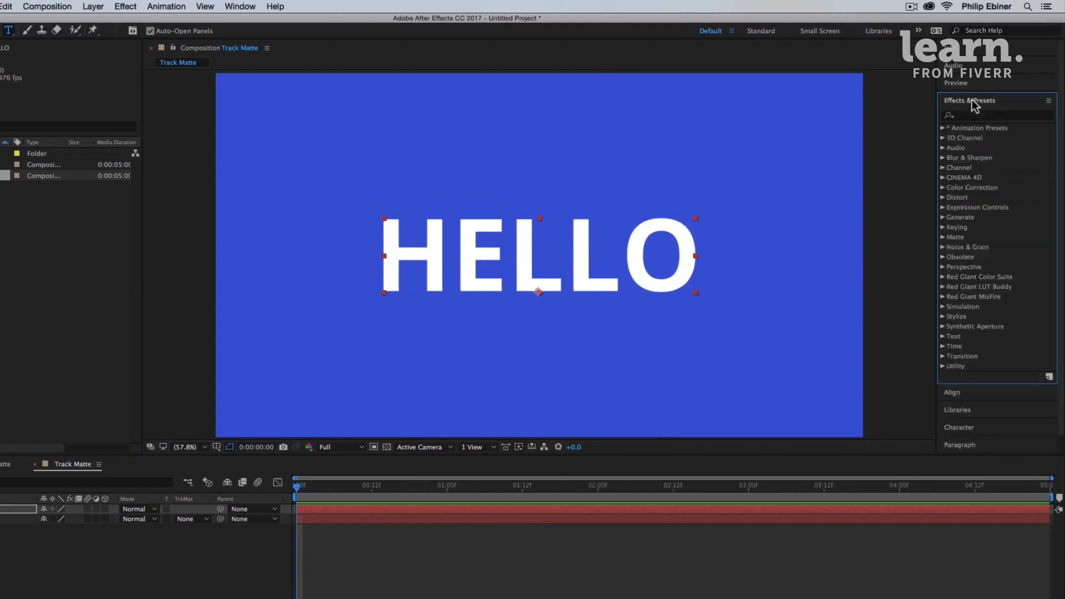
pyautogui.click(972, 100)
pyautogui.click(963, 152)
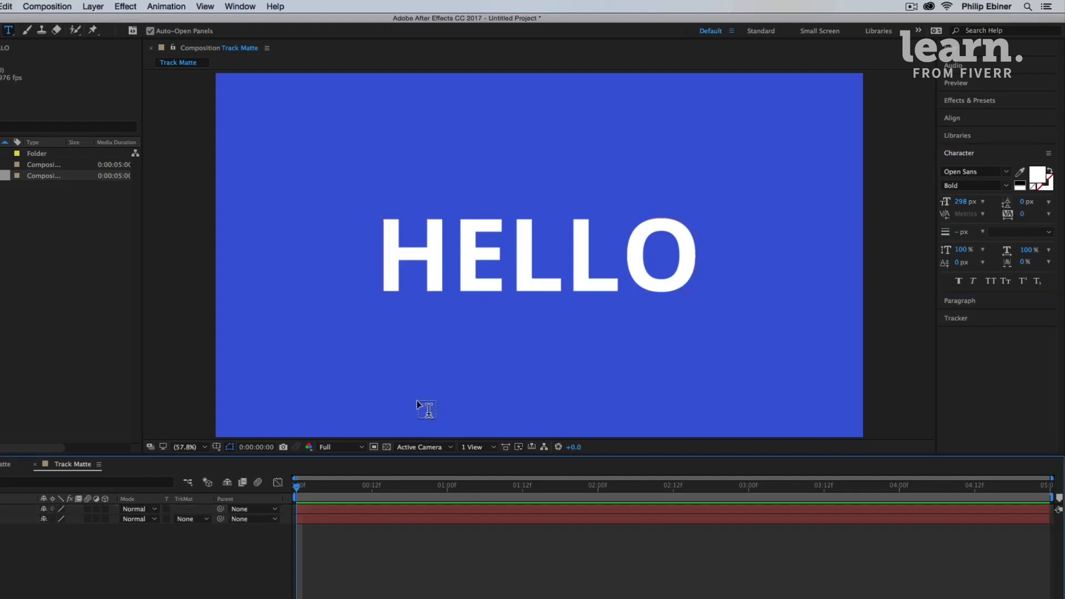
pyautogui.press('v')
pyautogui.moveTo(443, 485); pyautogui.dragTo(371, 512)
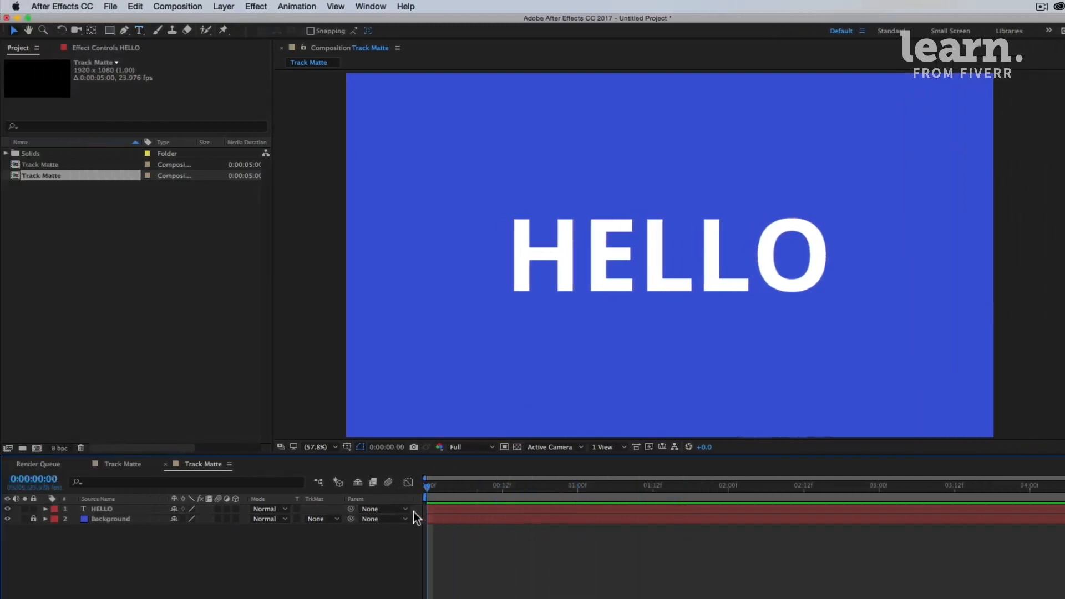
pyautogui.click(465, 511)
# Draw a white rectangle shape with a 0 px stroke that fully covers the HELLO text, and collapse its layer properties.
pyautogui.click(109, 31)
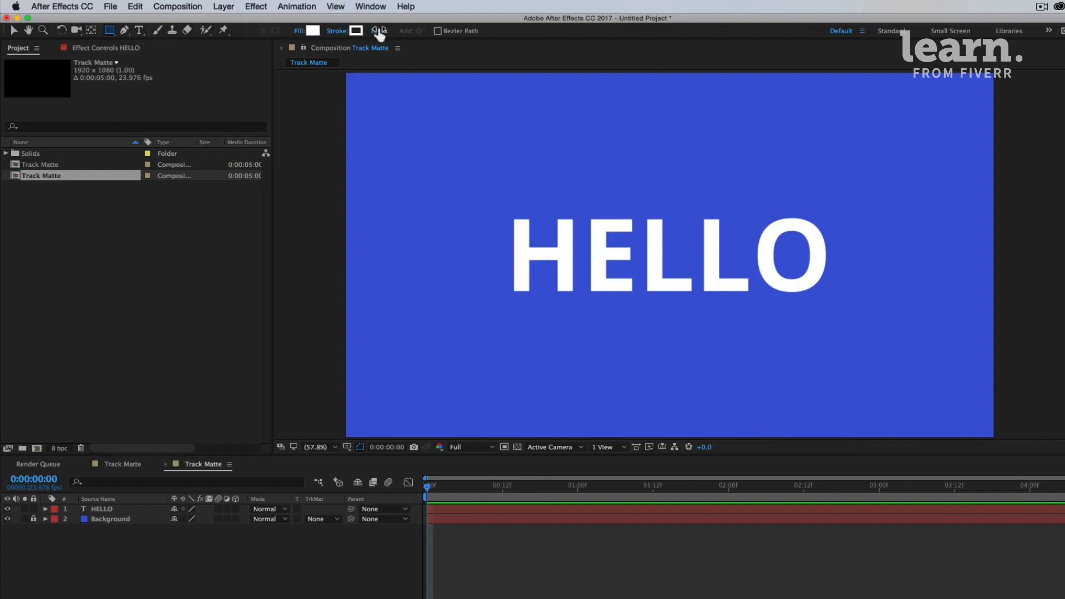
pyautogui.moveTo(374, 31); pyautogui.dragTo(328, 31)
pyautogui.moveTo(498, 205); pyautogui.dragTo(842, 310)
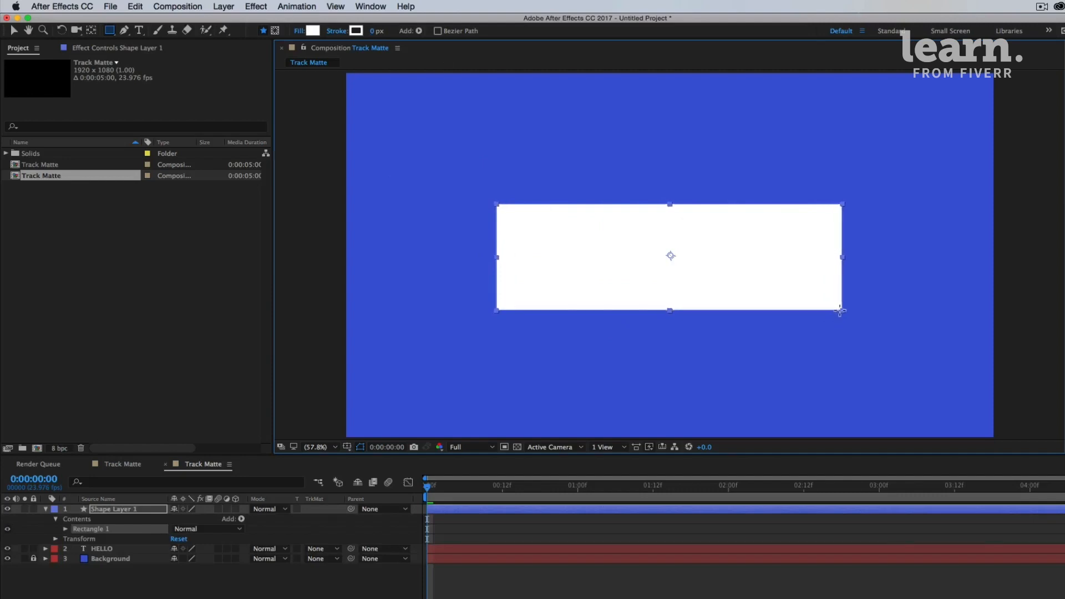
pyautogui.click(50, 511)
pyautogui.click(49, 510)
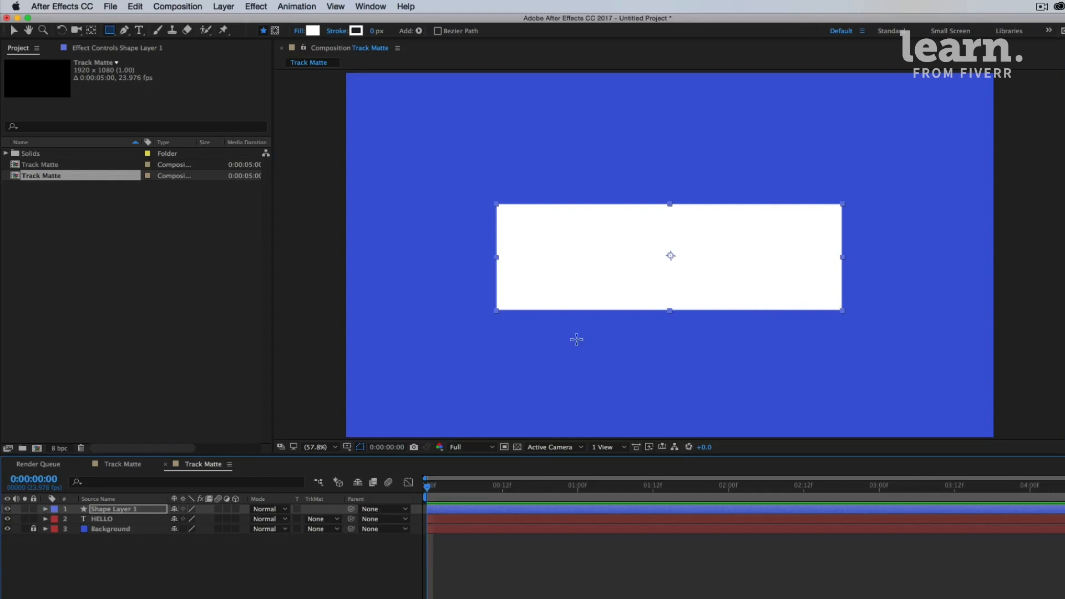
# Set the HELLO layer's track matte to Alpha Matte "Shape Layer 1".
pyautogui.click(119, 519)
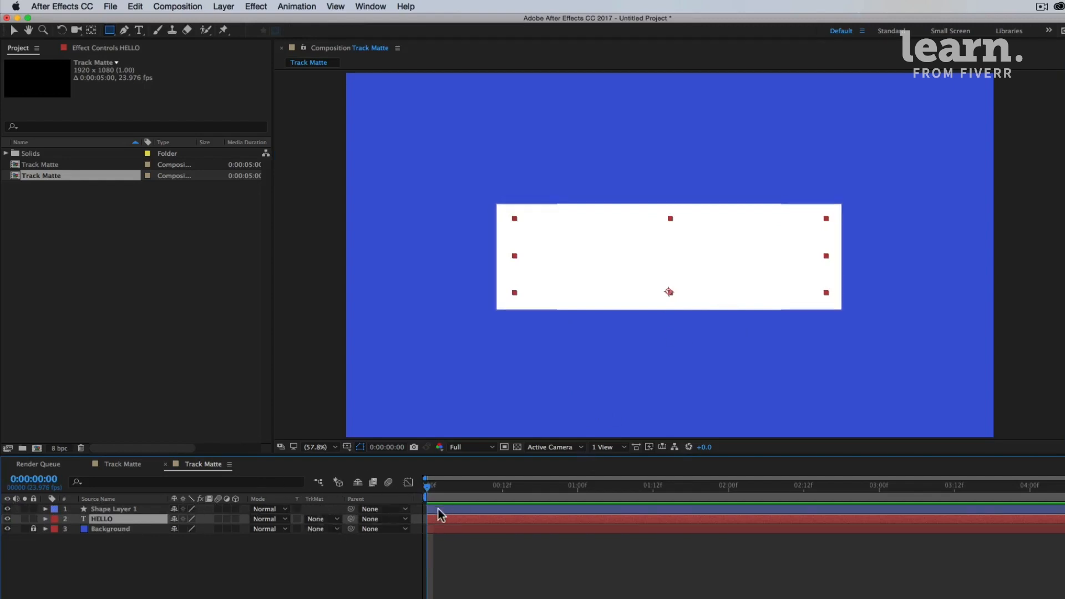
pyautogui.moveTo(425, 509); pyautogui.dragTo(295, 518)
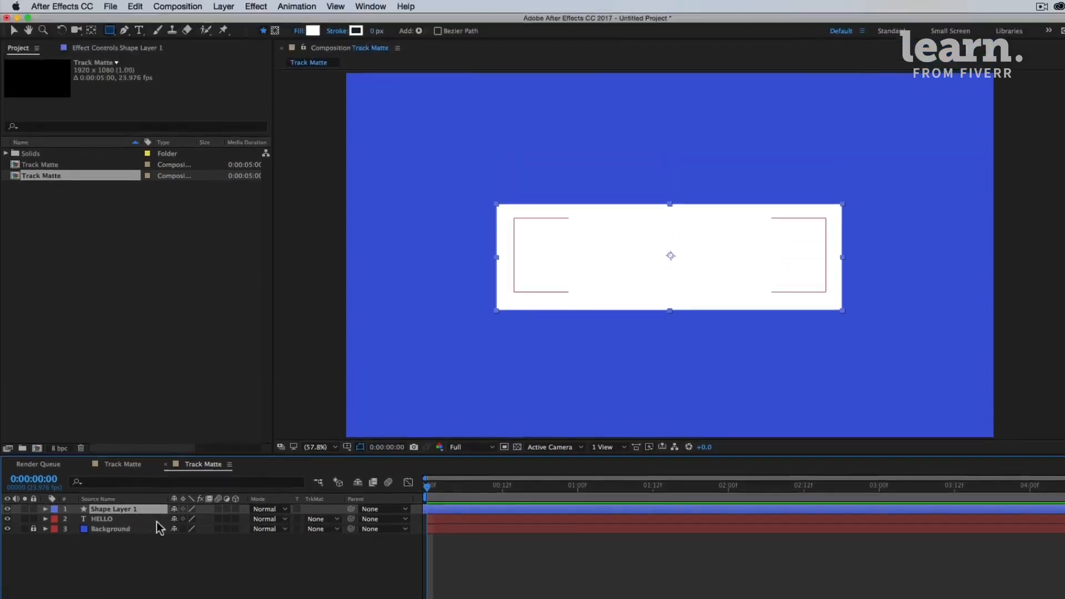
pyautogui.click(121, 519)
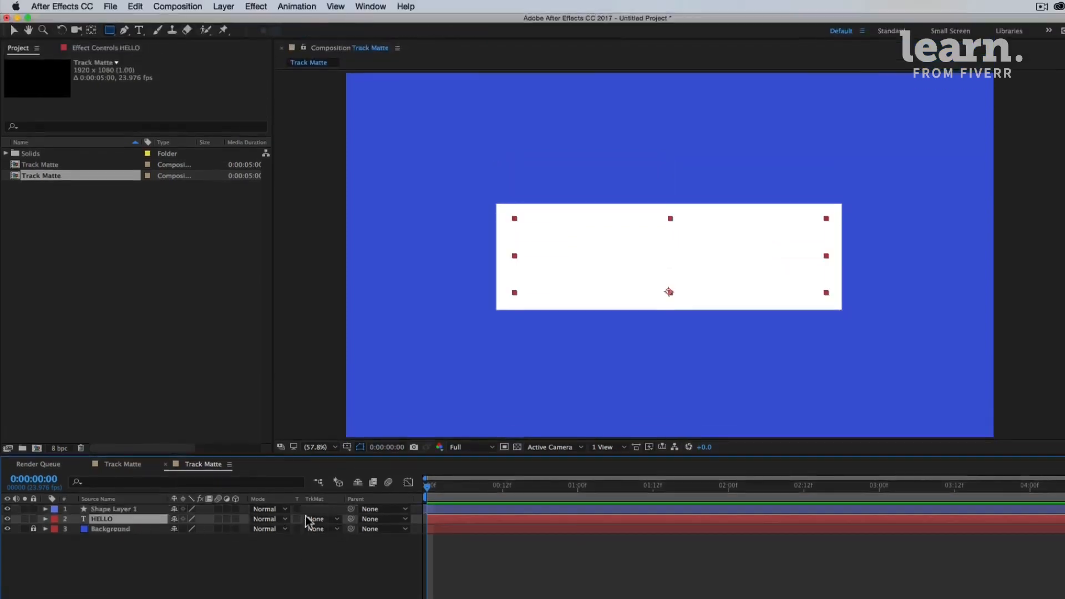
pyautogui.click(321, 519)
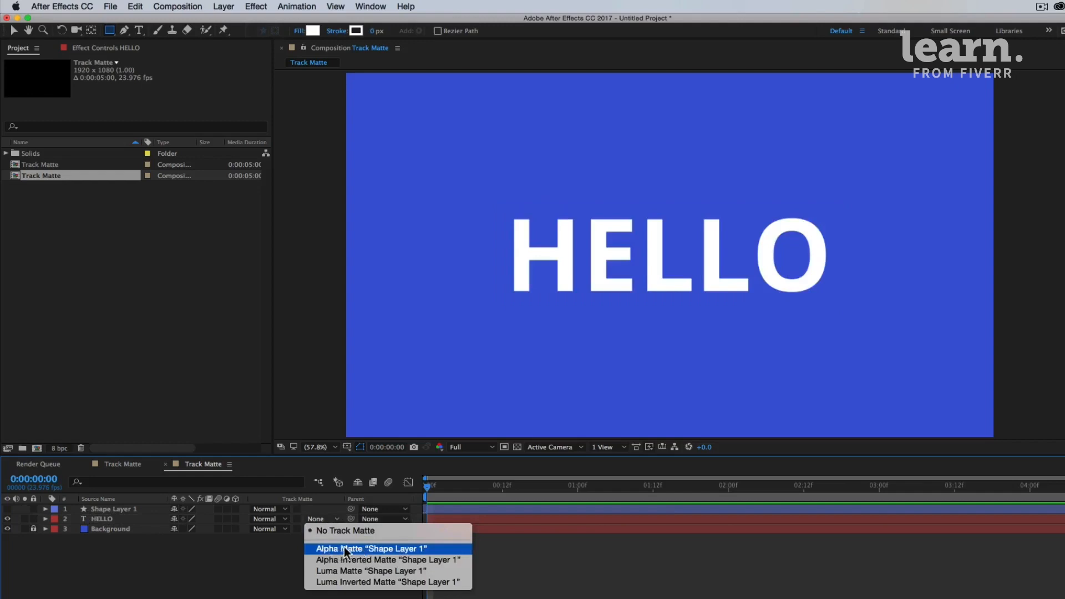
pyautogui.click(344, 548)
# Rename the rectangle's shape layer as Track Matte and deselect it.
pyautogui.click(104, 510)
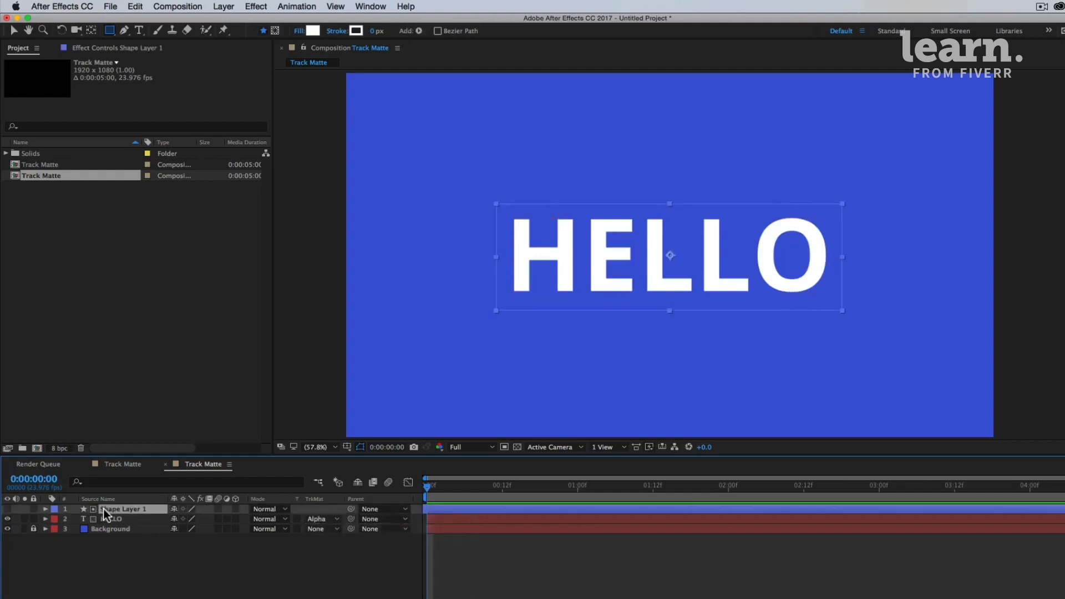
pyautogui.press('Return')
pyautogui.write('Tr')
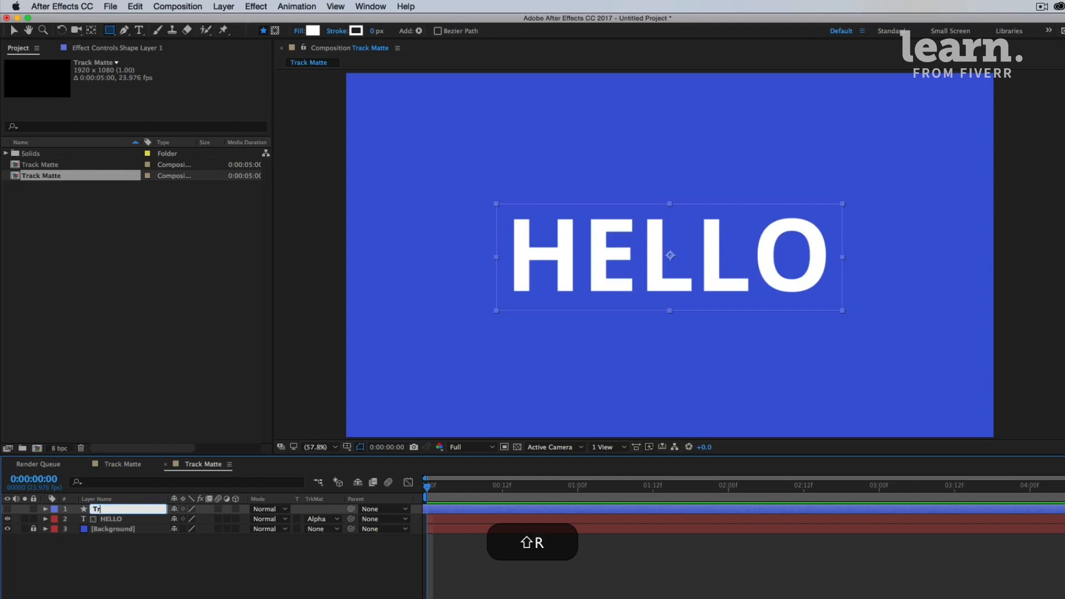
pyautogui.write('ack Matte')
pyautogui.press('Return')
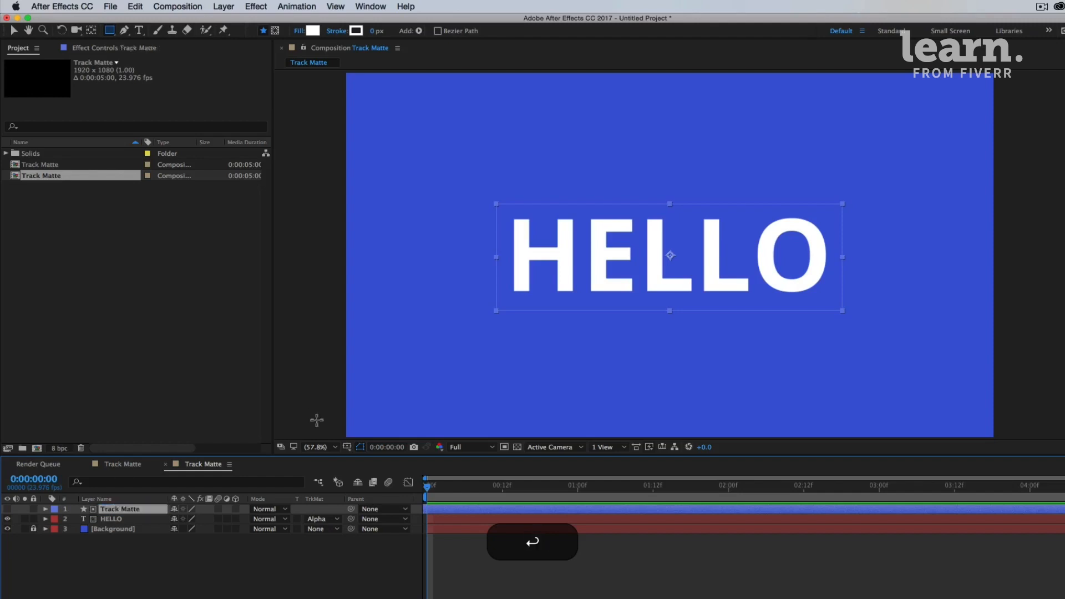
pyautogui.click(565, 577)
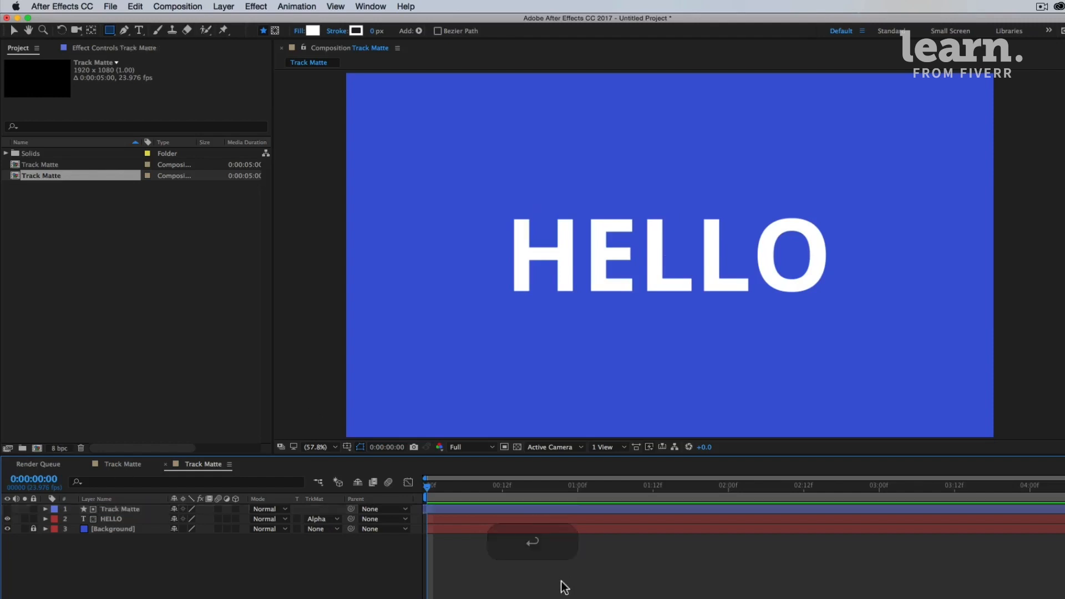
# Try shifting the HELLO text slightly within its matte, and undo the move.
pyautogui.click(117, 511)
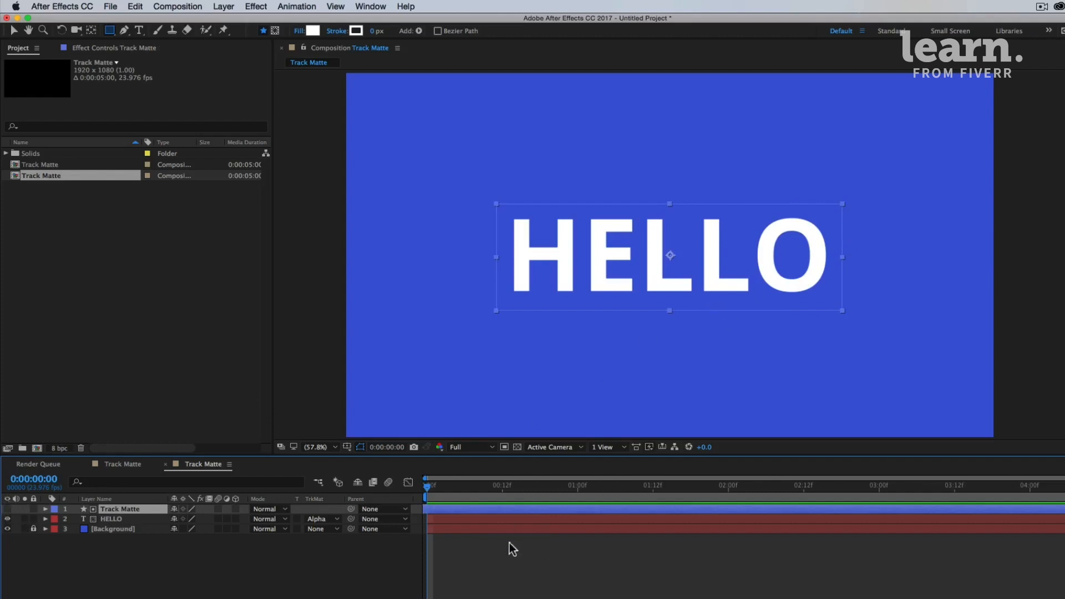
pyautogui.click(517, 521)
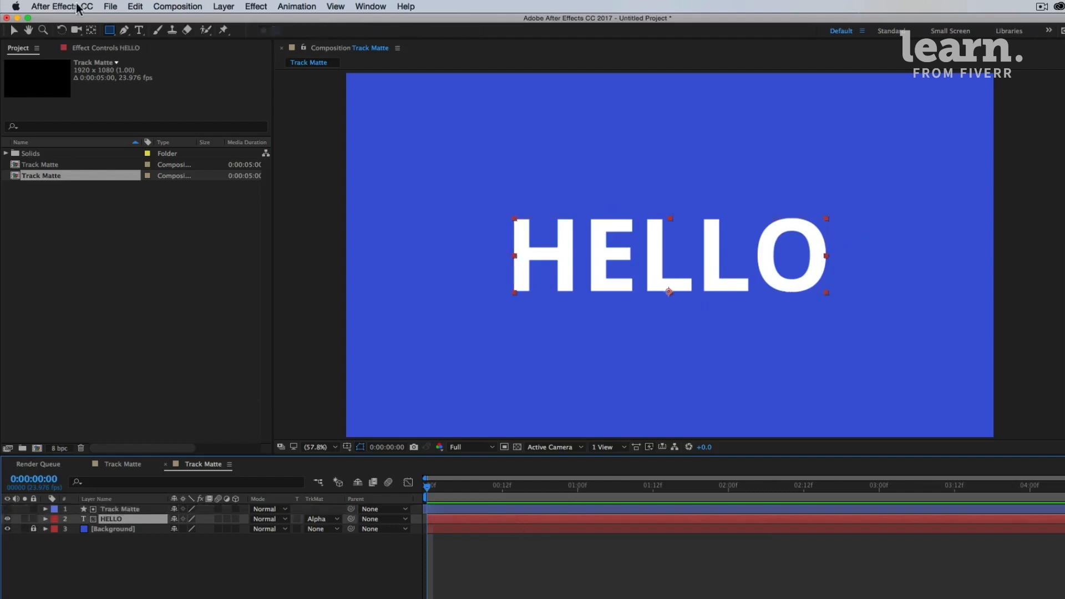
pyautogui.click(14, 30)
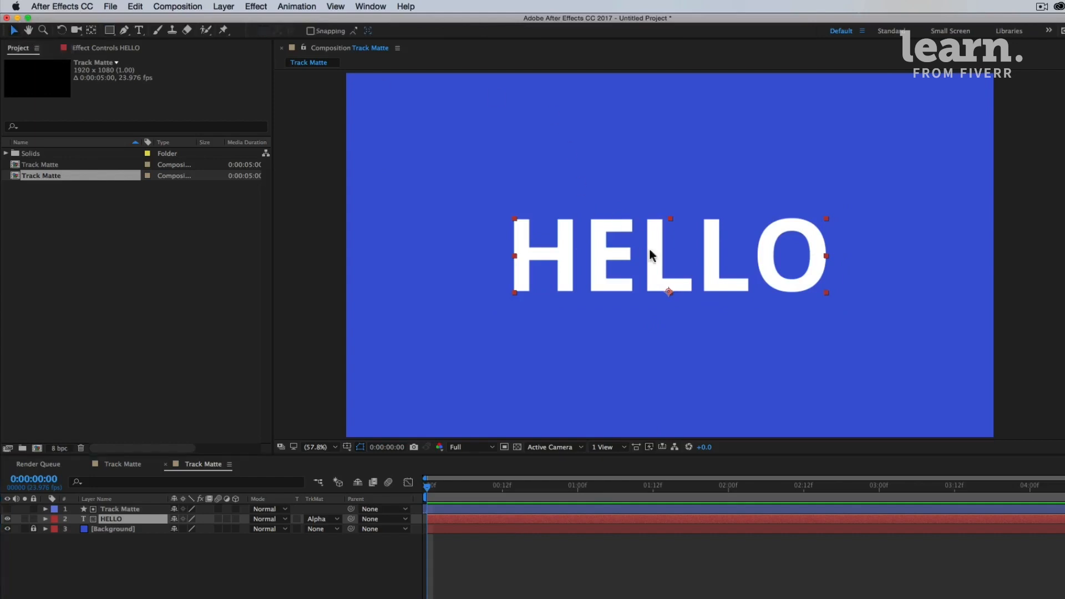
pyautogui.moveTo(653, 255)
pyautogui.mouseDown()
pyautogui.moveTo(661, 269)
pyautogui.moveTo(737, 260)
pyautogui.moveTo(625, 198)
pyautogui.moveTo(500, 294)
pyautogui.moveTo(703, 327)
pyautogui.moveTo(640, 190)
pyautogui.moveTo(573, 283)
pyautogui.moveTo(707, 331)
pyautogui.moveTo(709, 231)
pyautogui.moveTo(721, 274)
pyautogui.moveTo(709, 275)
pyautogui.moveTo(584, 236)
pyautogui.moveTo(677, 261)
pyautogui.moveTo(583, 278)
pyautogui.moveTo(653, 308)
pyautogui.moveTo(701, 275)
pyautogui.moveTo(654, 333)
pyautogui.moveTo(668, 387)
pyautogui.moveTo(654, 239)
pyautogui.moveTo(654, 411)
pyautogui.moveTo(662, 272)
pyautogui.mouseUp()
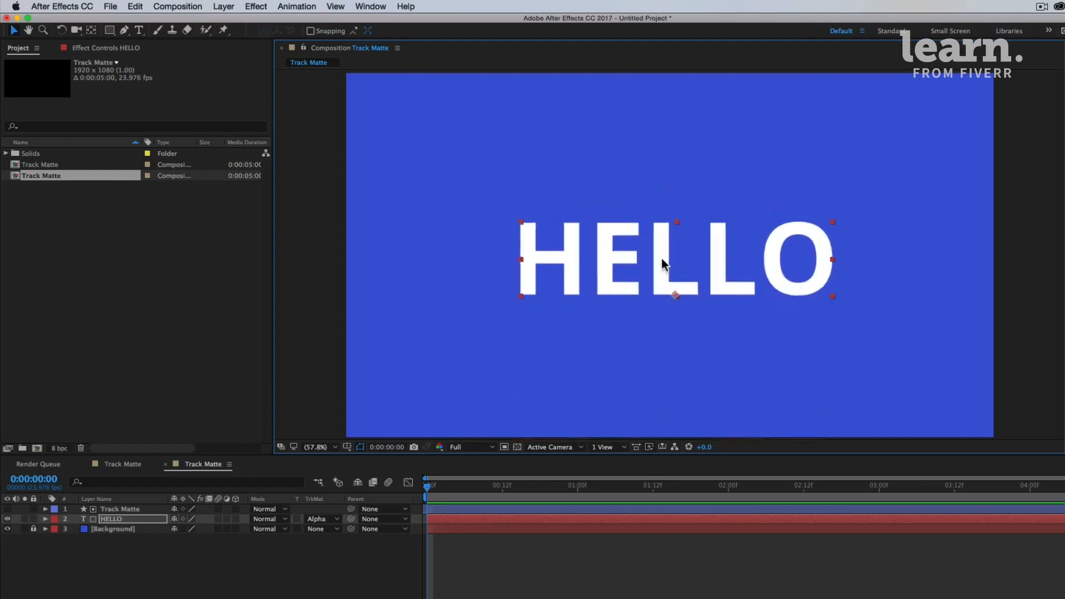
pyautogui.press('super+z')
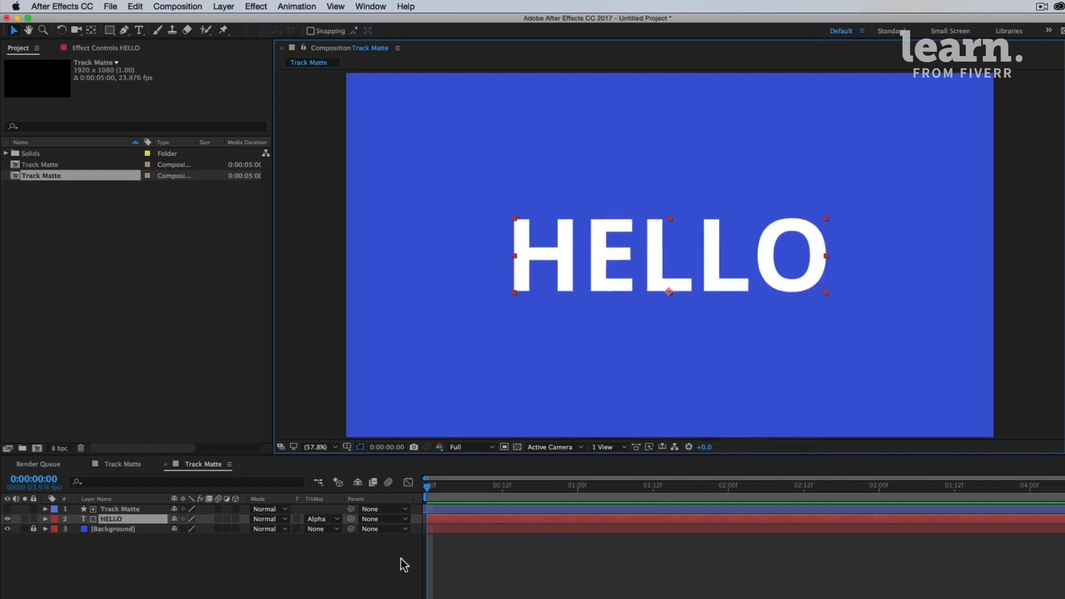
# Add a Position keyframe to the HELLO layer at 0:00:01:00.
pyautogui.press('p')
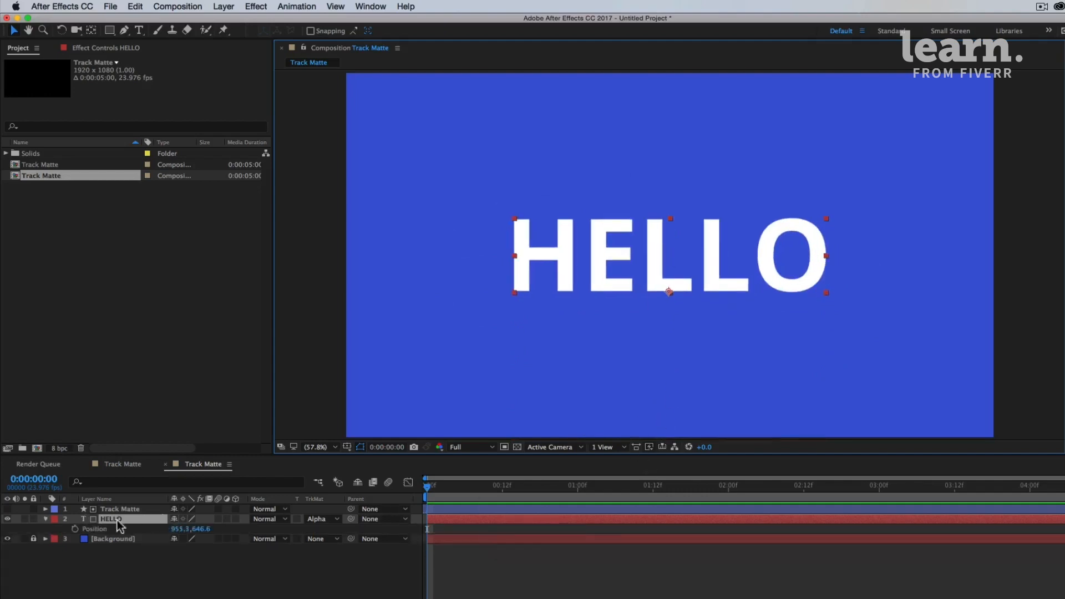
pyautogui.click(577, 486)
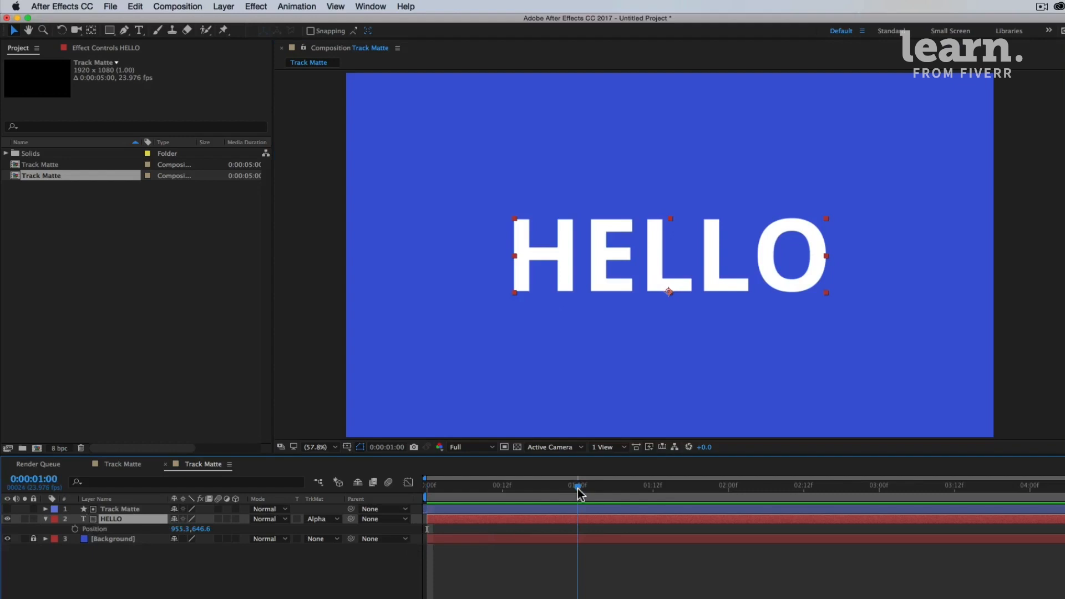
pyautogui.click(75, 528)
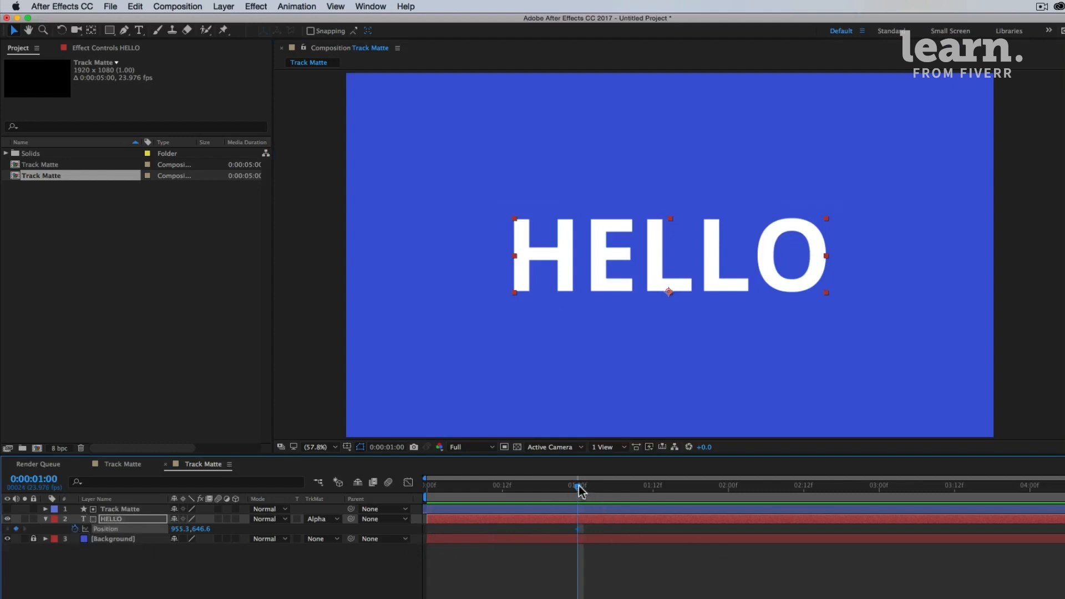
# At 0:00:00:00, slide the HELLO text horizontally left out of the matte to Position about -72.8, 646.6, and preview the animation.
pyautogui.moveTo(577, 489); pyautogui.dragTo(428, 486)
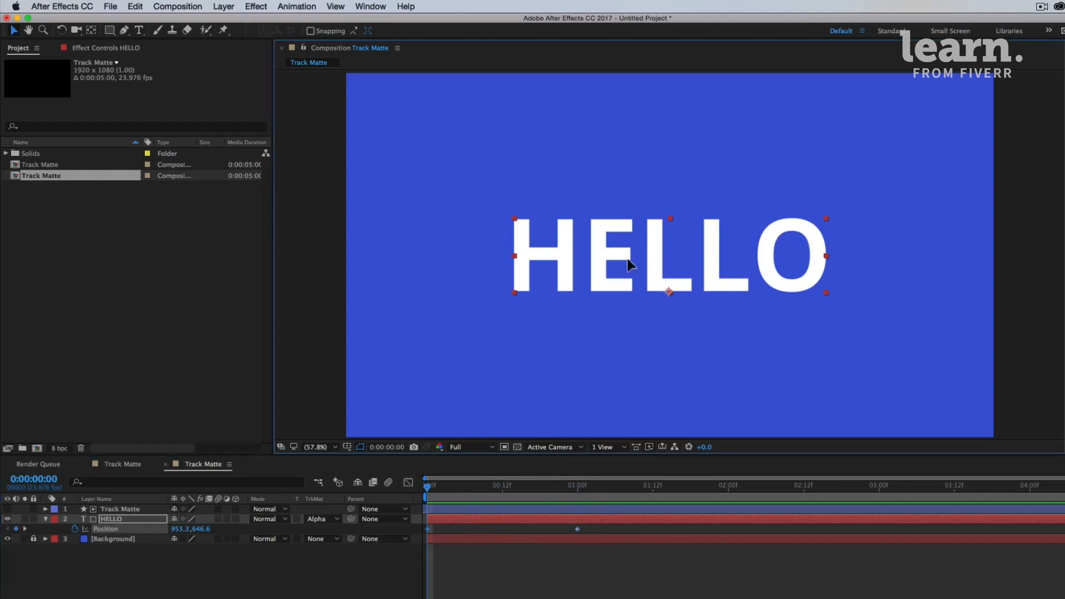
pyautogui.moveTo(664, 270); pyautogui.dragTo(548, 270)
pyautogui.moveTo(528, 269); pyautogui.dragTo(310, 267)
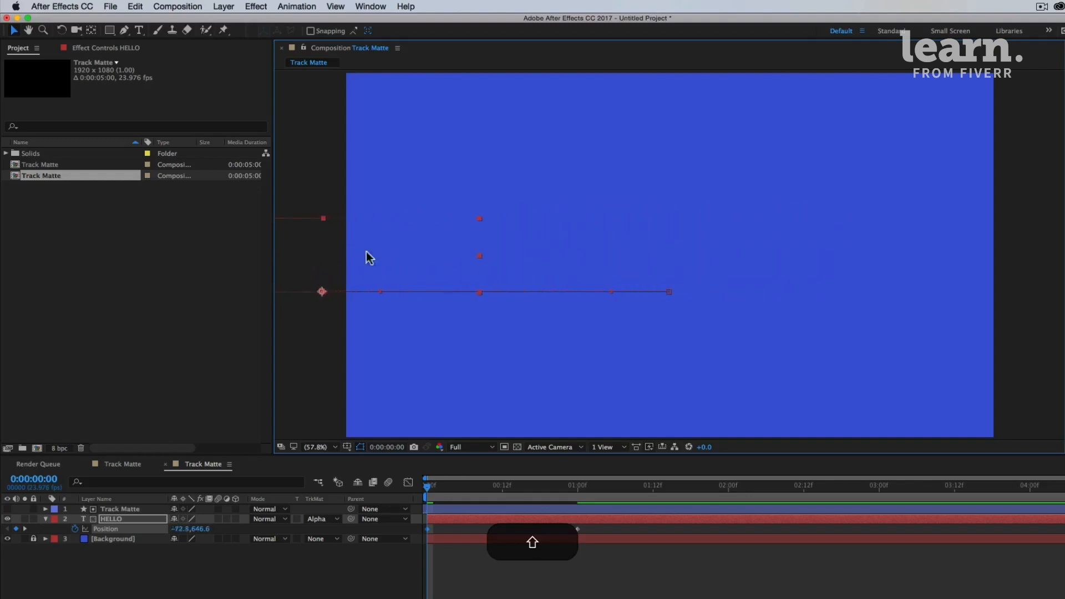
pyautogui.press('space')
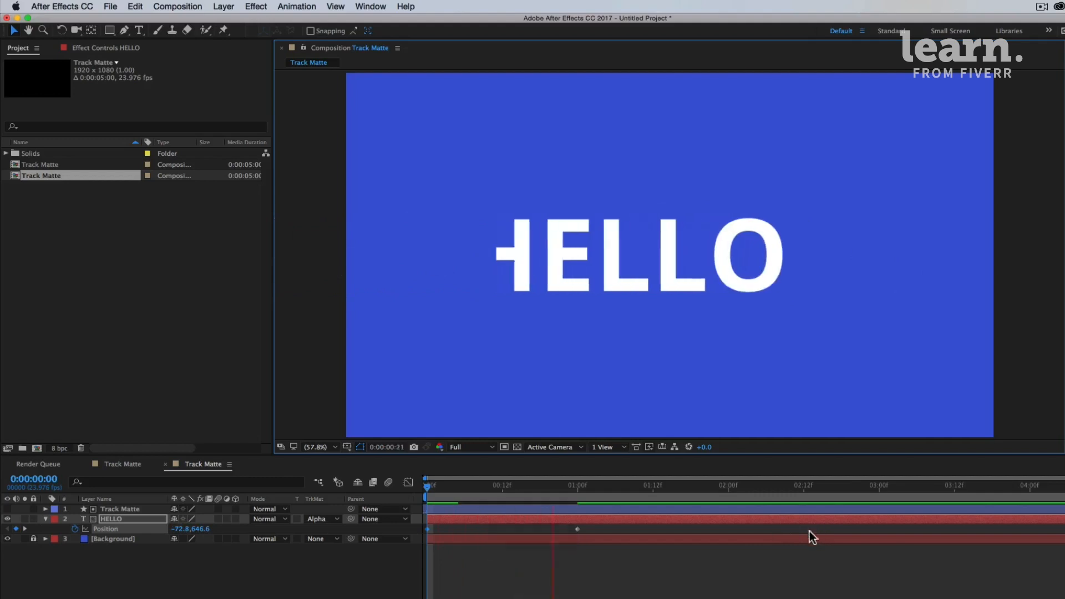
pyautogui.press('space')
# Turn on motion blur for the HELLO layer and for the composition, with the time at 0:00:00:04.
pyautogui.click(452, 490)
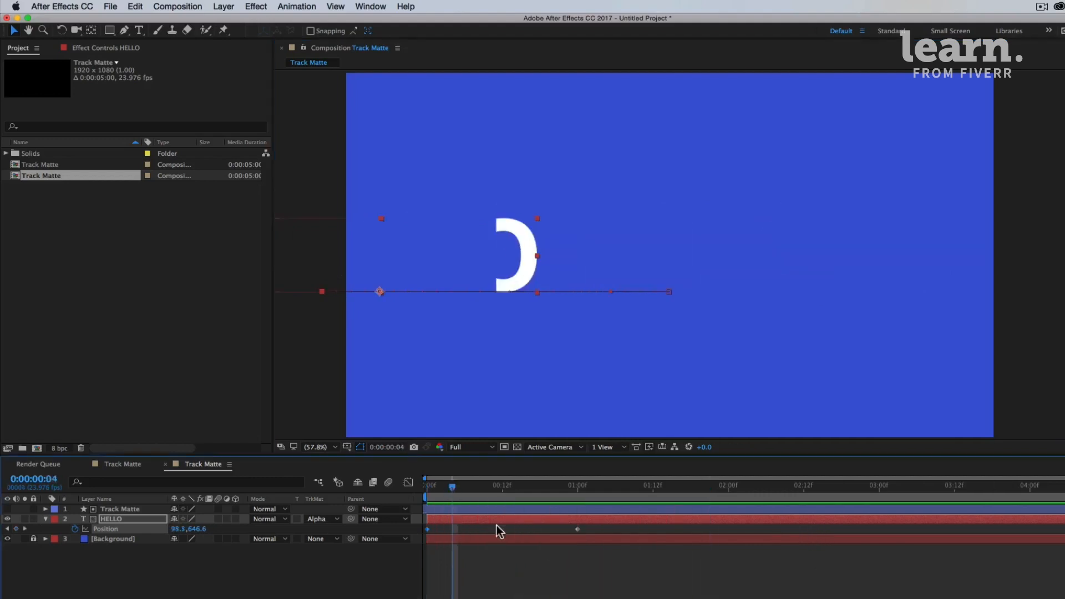
pyautogui.click(218, 519)
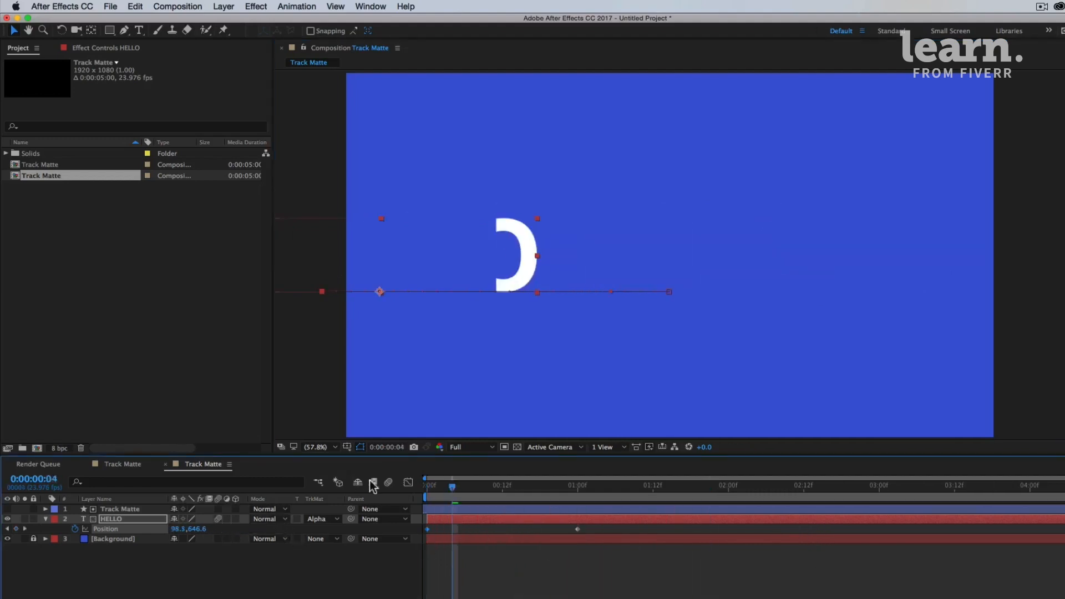
pyautogui.click(389, 483)
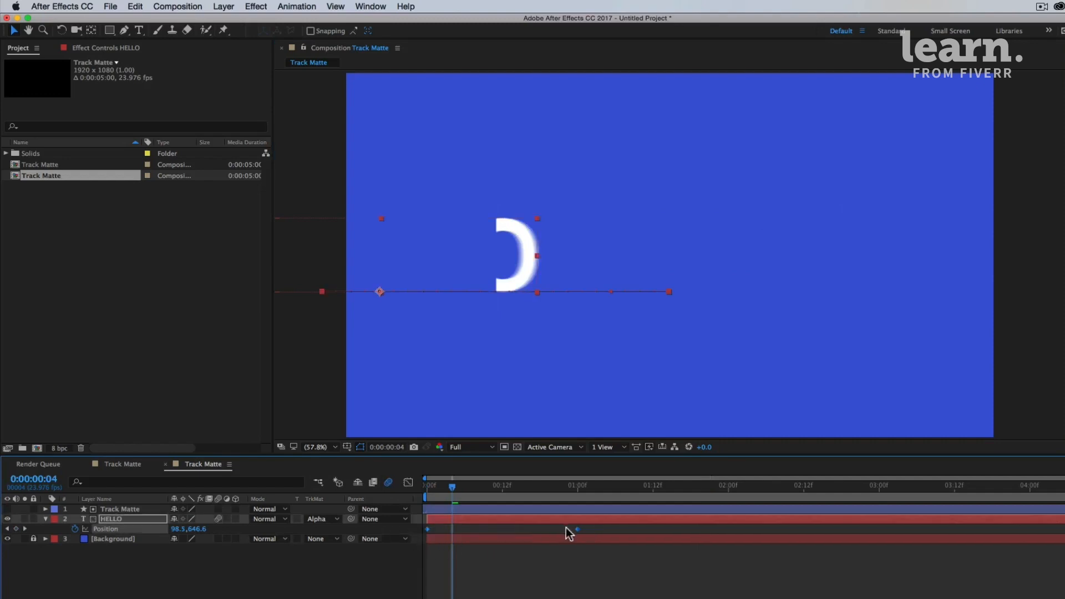
# Apply Easy Ease to both HELLO Position keyframes and pull their speed graph handles inward toward the middle of the curve.
pyautogui.press('F9')
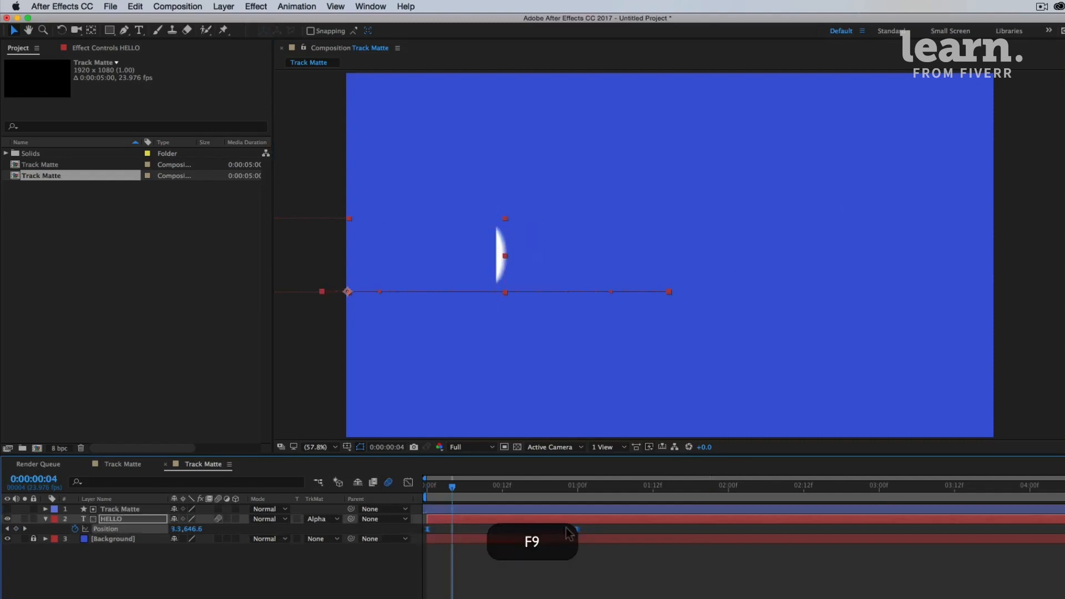
pyautogui.click(408, 483)
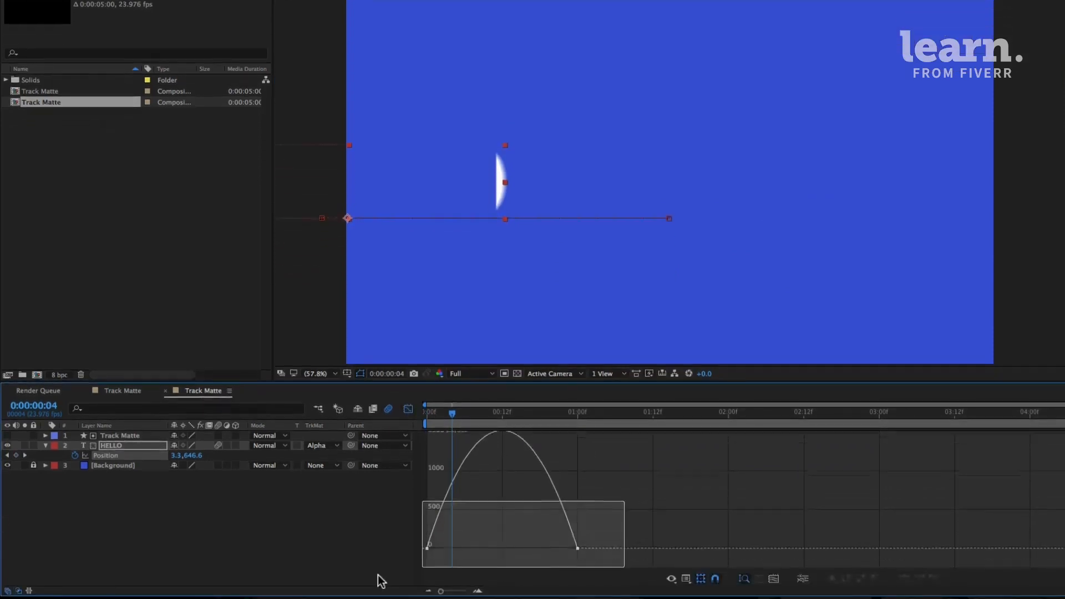
pyautogui.moveTo(382, 582); pyautogui.dragTo(383, 580)
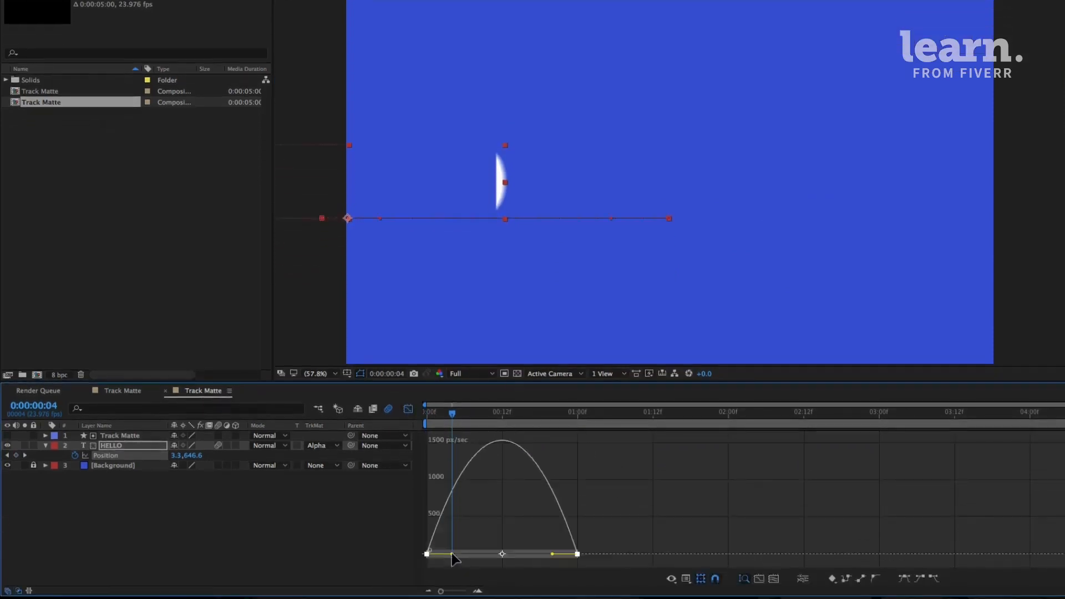
pyautogui.moveTo(452, 555); pyautogui.dragTo(486, 555)
pyautogui.moveTo(552, 557); pyautogui.dragTo(525, 553)
pyautogui.click(408, 409)
# Shorten the work area to end just before 2 seconds and preview the eased text reveal.
pyautogui.press('space')
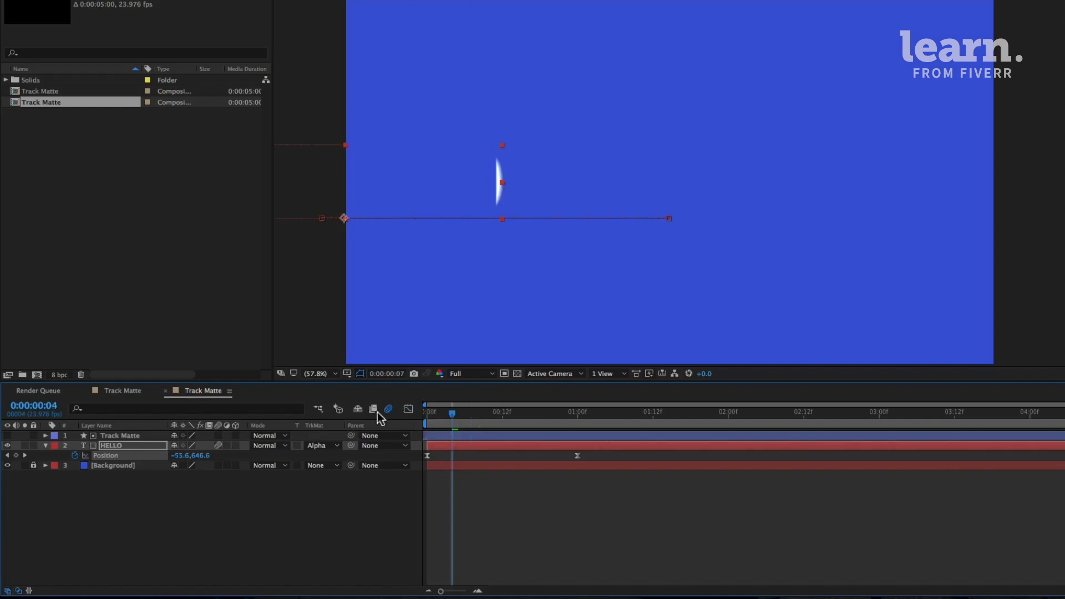
pyautogui.click(711, 545)
pyautogui.moveTo(1061, 423); pyautogui.dragTo(718, 423)
pyautogui.press('space')
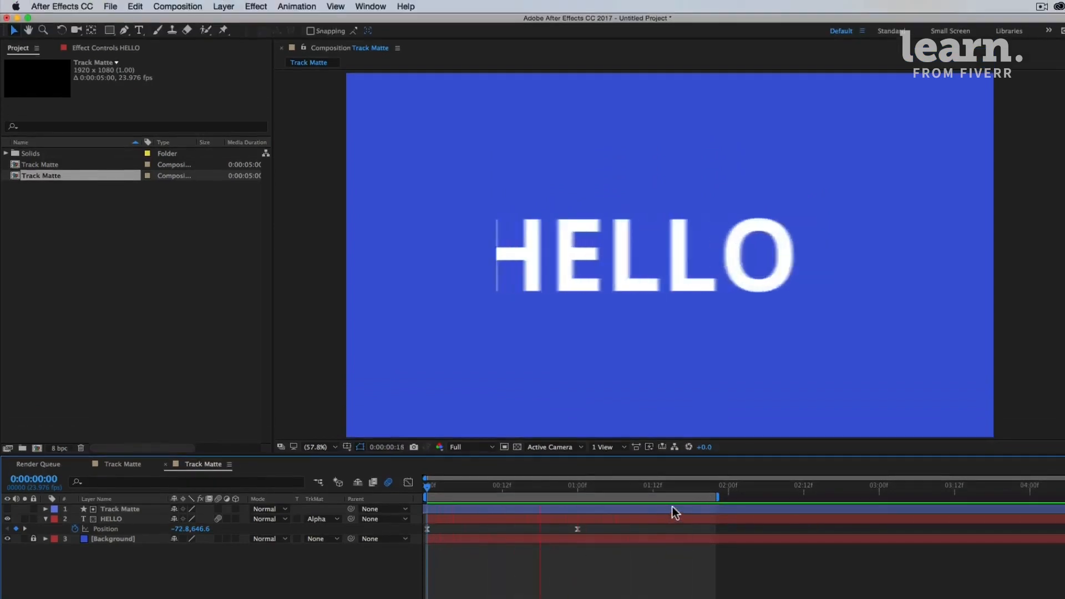
pyautogui.press('space')
# At 0:00:00:13, draw a straight vertical line with a 10 px stroke along the matte's left edge using the Pen tool, and deselect it.
pyautogui.moveTo(505, 488)
pyautogui.mouseDown()
pyautogui.moveTo(519, 488)
pyautogui.moveTo(509, 488)
pyautogui.mouseUp()
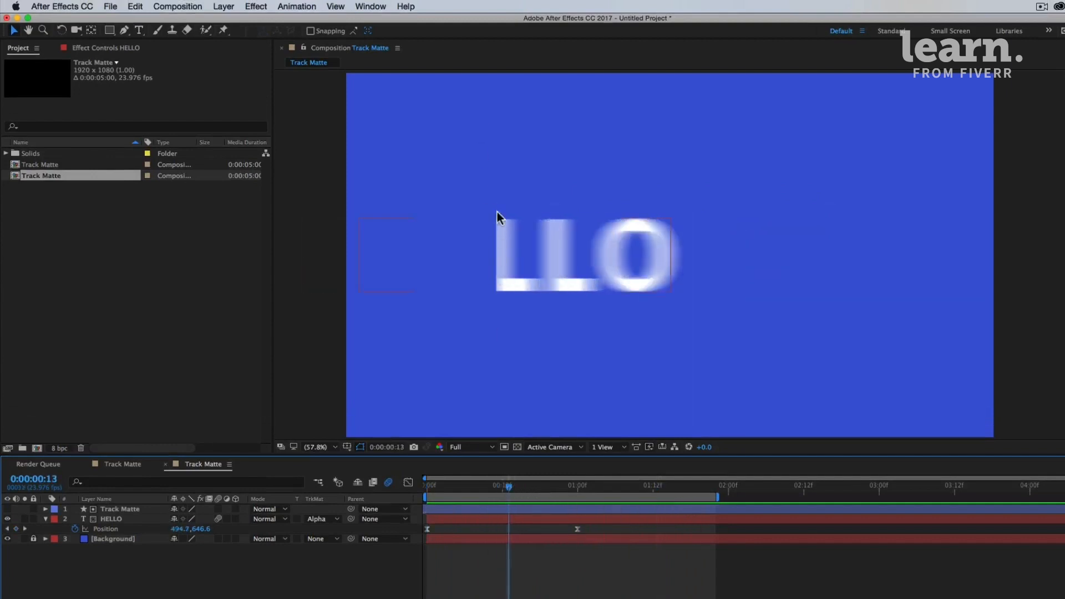
pyautogui.click(125, 31)
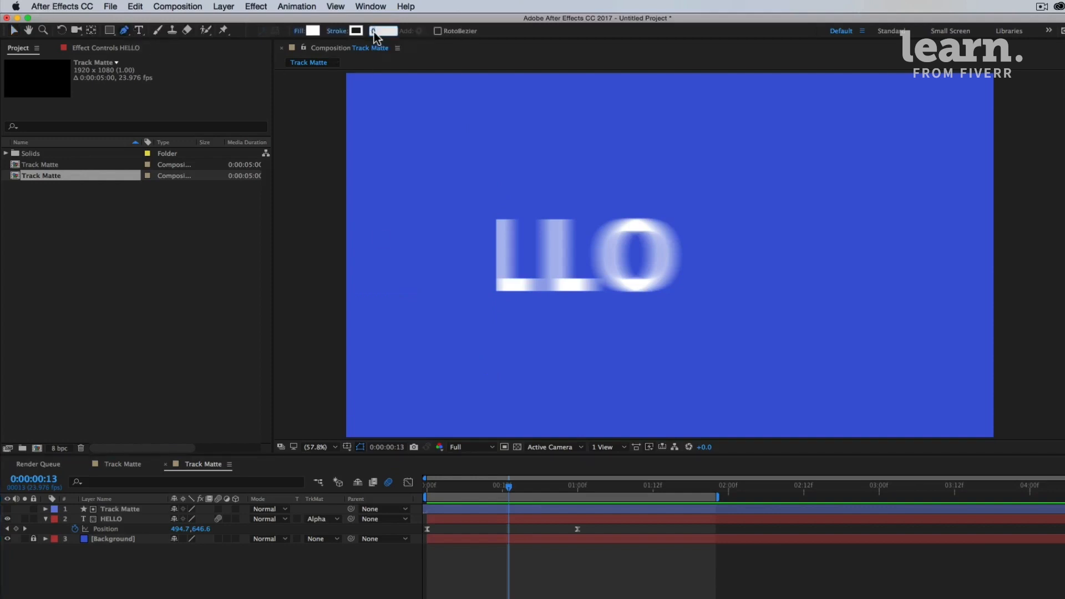
pyautogui.press('Return')
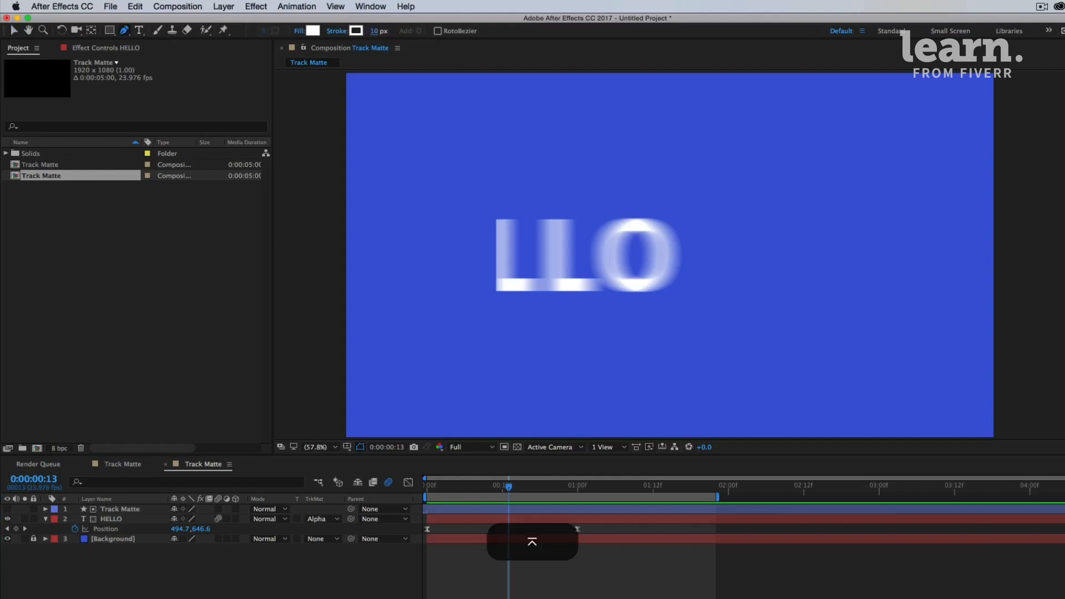
pyautogui.click(495, 214)
pyautogui.press('shift')
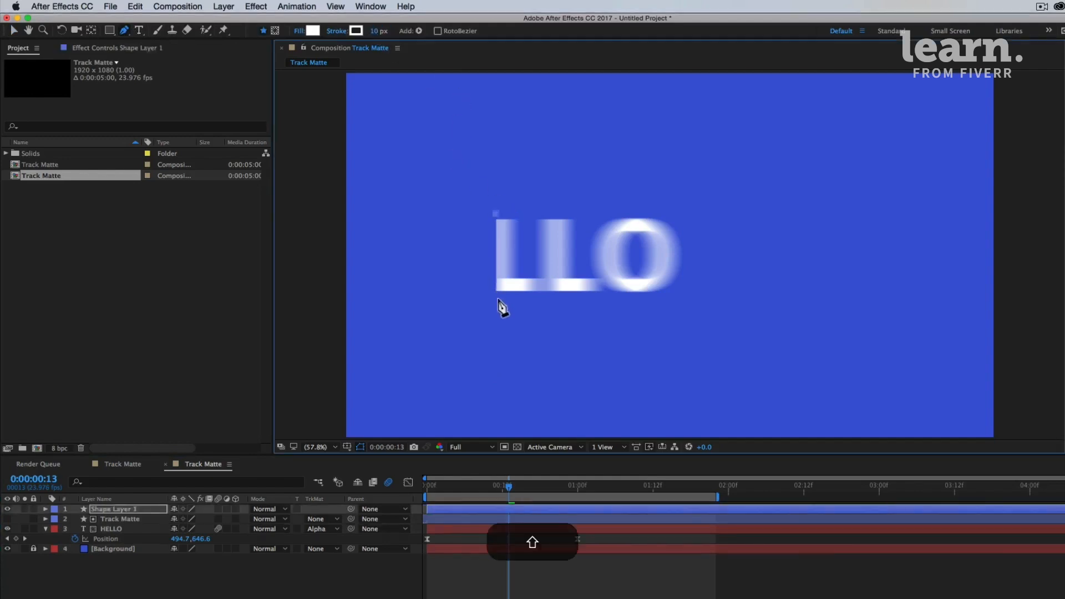
pyautogui.keyDown('shift'); pyautogui.click(495, 297); pyautogui.keyUp('shift')
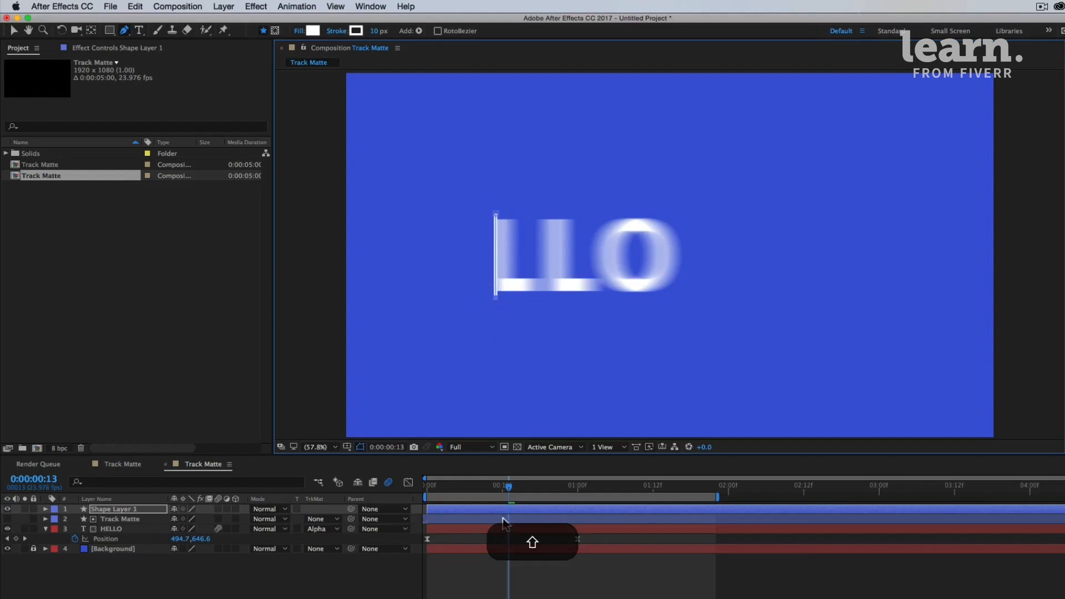
pyautogui.click(592, 574)
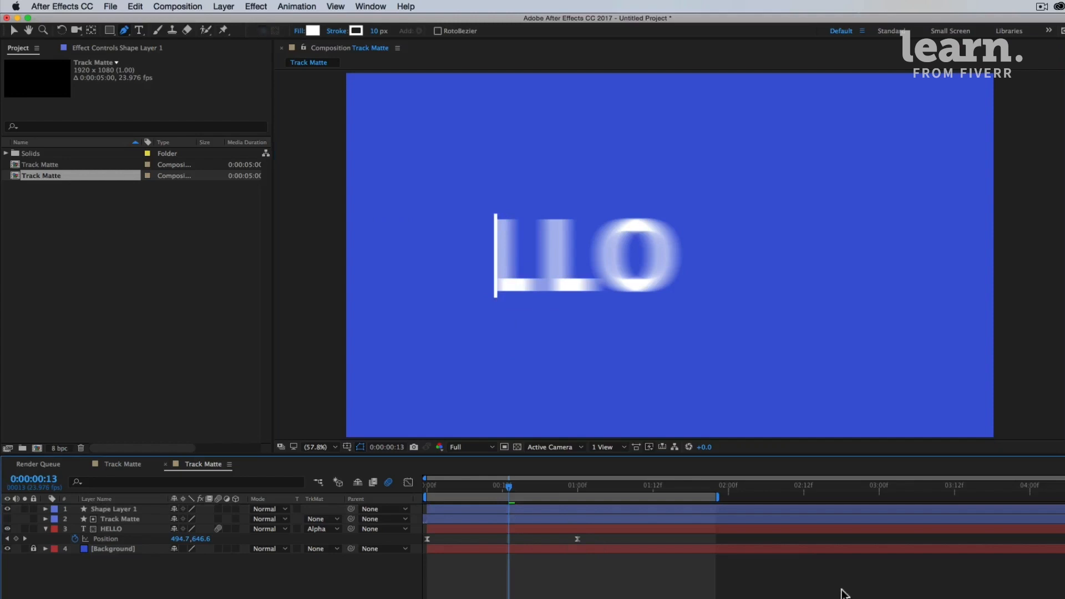
# Center the line's shape layer vertically in the composition and deselect it.
pyautogui.click(704, 507)
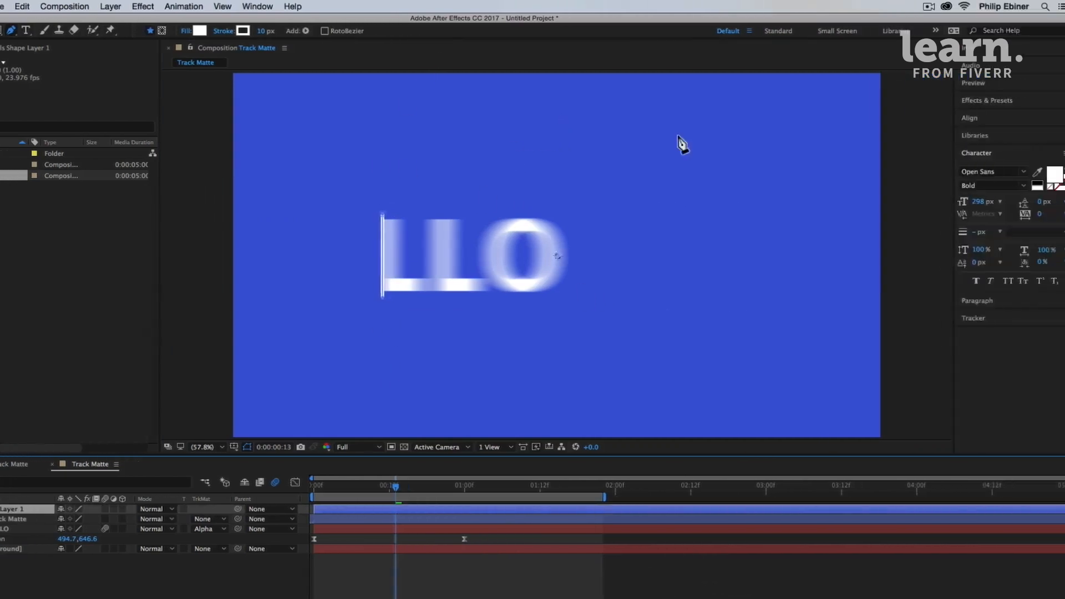
pyautogui.click(968, 121)
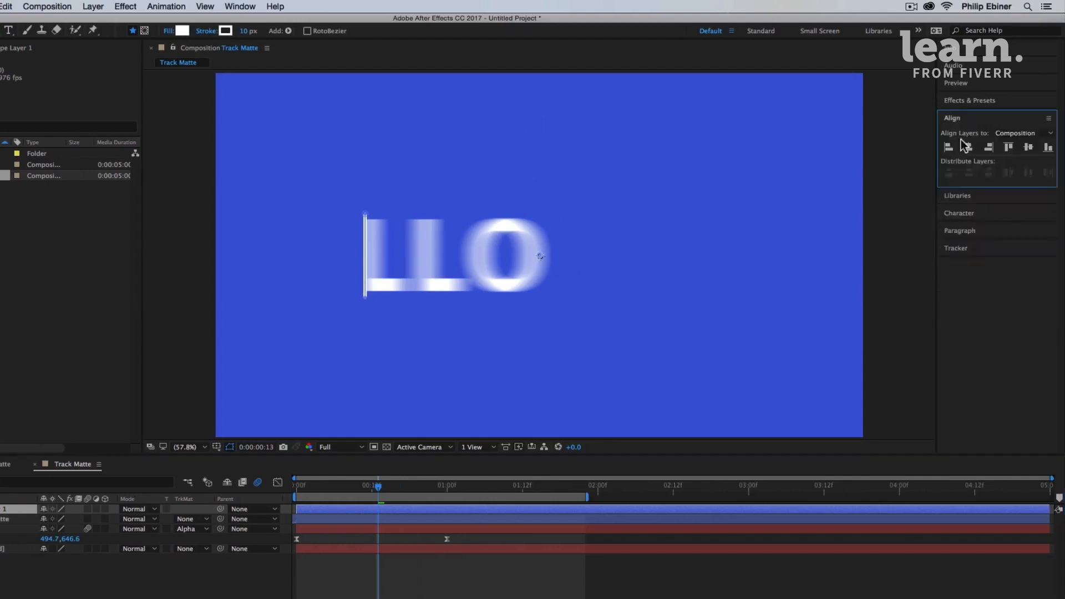
pyautogui.click(1029, 149)
pyautogui.click(459, 589)
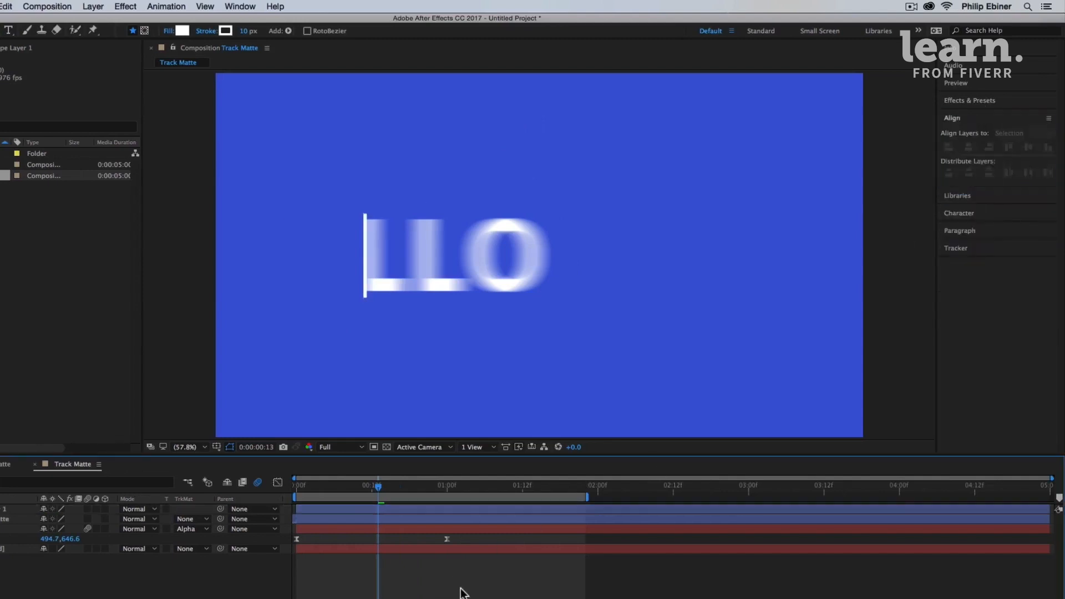
# Scrub and play the animation from 0:00:00:00 to check the HELLO text emerging from the line.
pyautogui.moveTo(378, 487); pyautogui.dragTo(311, 492)
pyautogui.moveTo(442, 492); pyautogui.dragTo(362, 493)
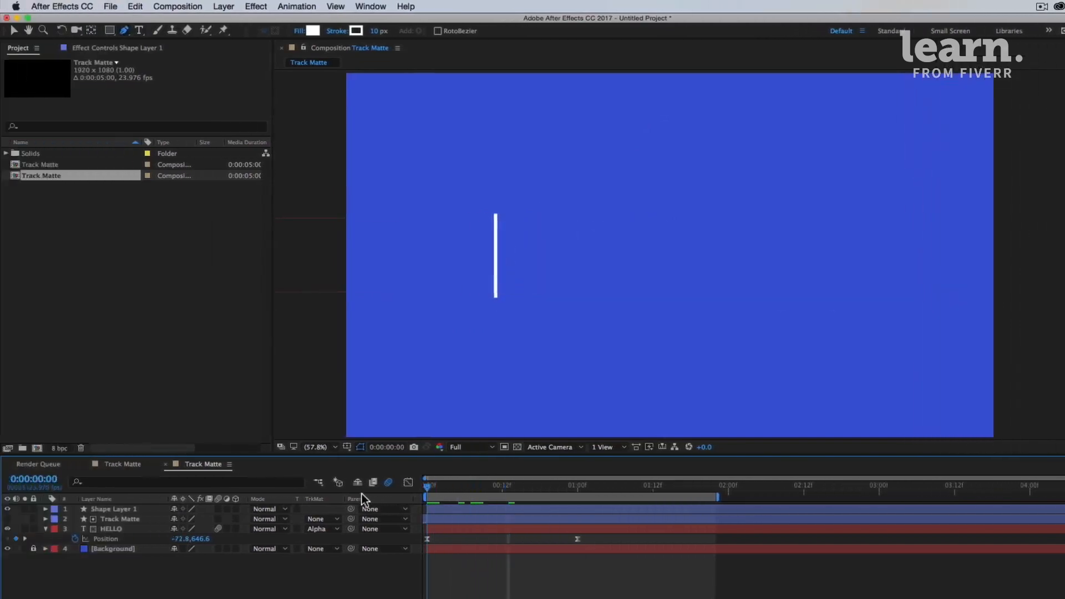
pyautogui.press('space')
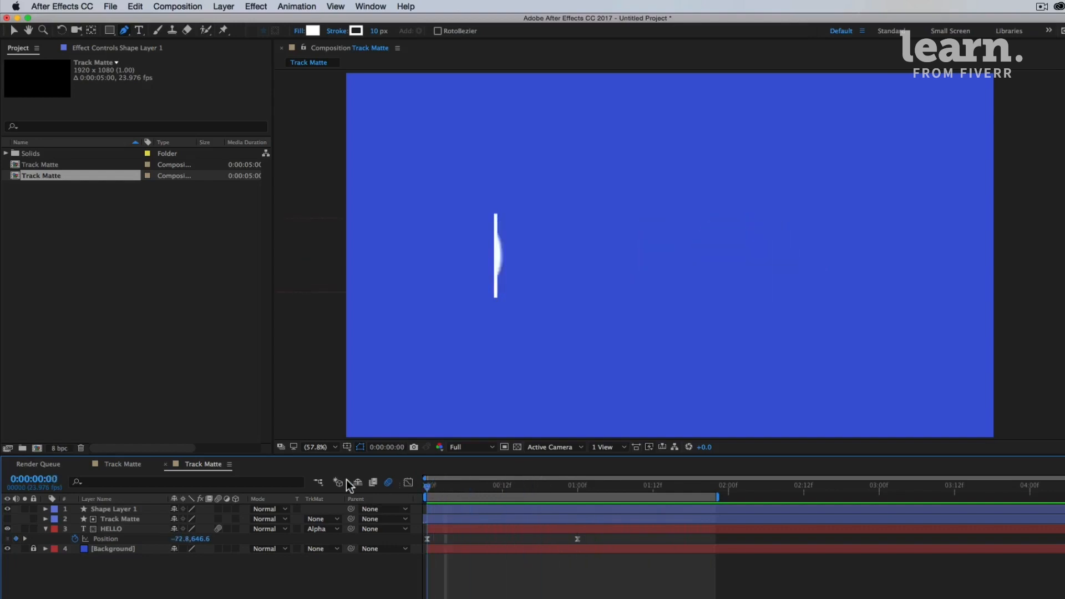
pyautogui.press('space')
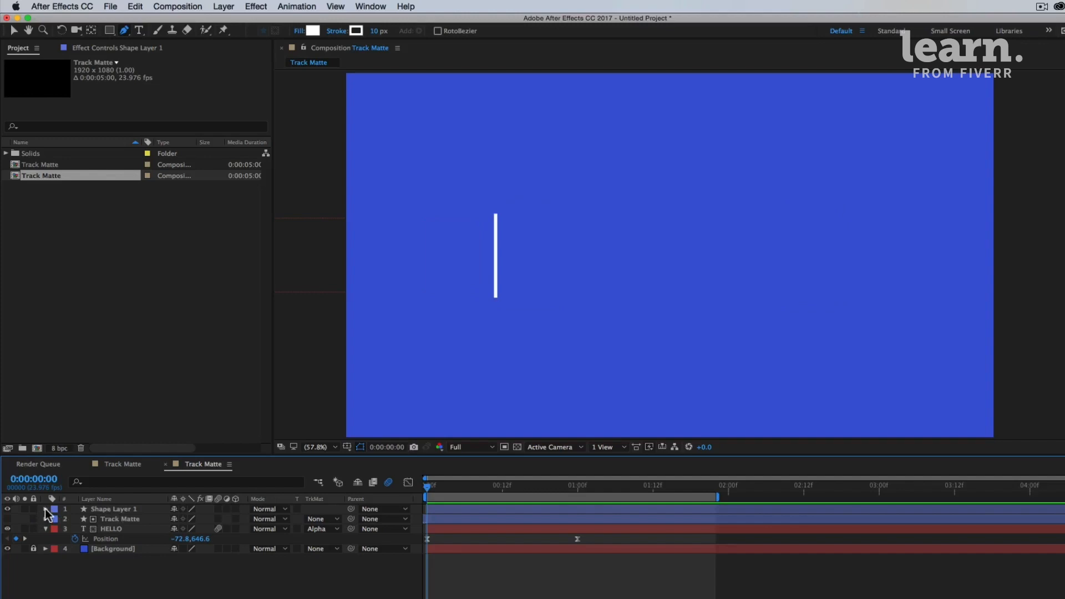
# Rename the vertical line's shape layer as Line.
pyautogui.click(122, 509)
pyautogui.press('Return')
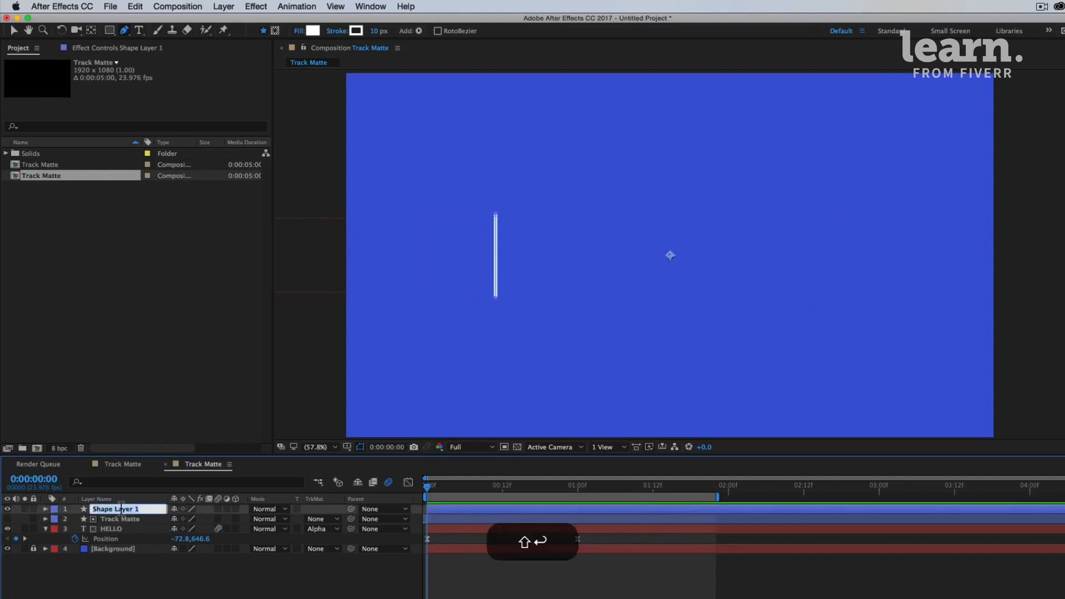
pyautogui.write('Line')
pyautogui.press('Return')
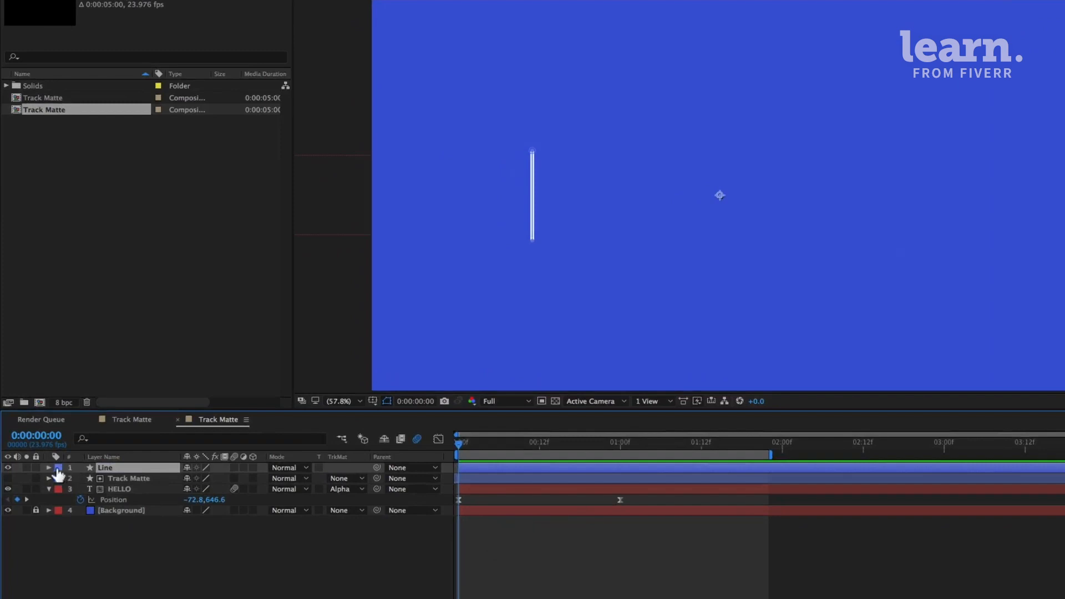
# Expand the Line layer and add Trim Paths to its contents.
pyautogui.click(49, 468)
pyautogui.click(259, 479)
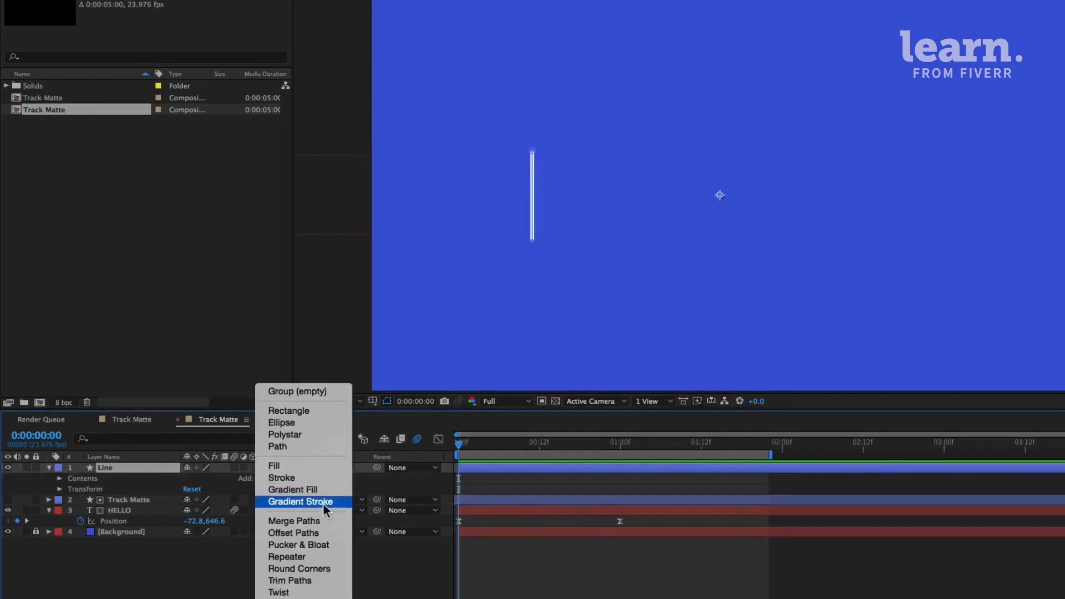
pyautogui.click(319, 581)
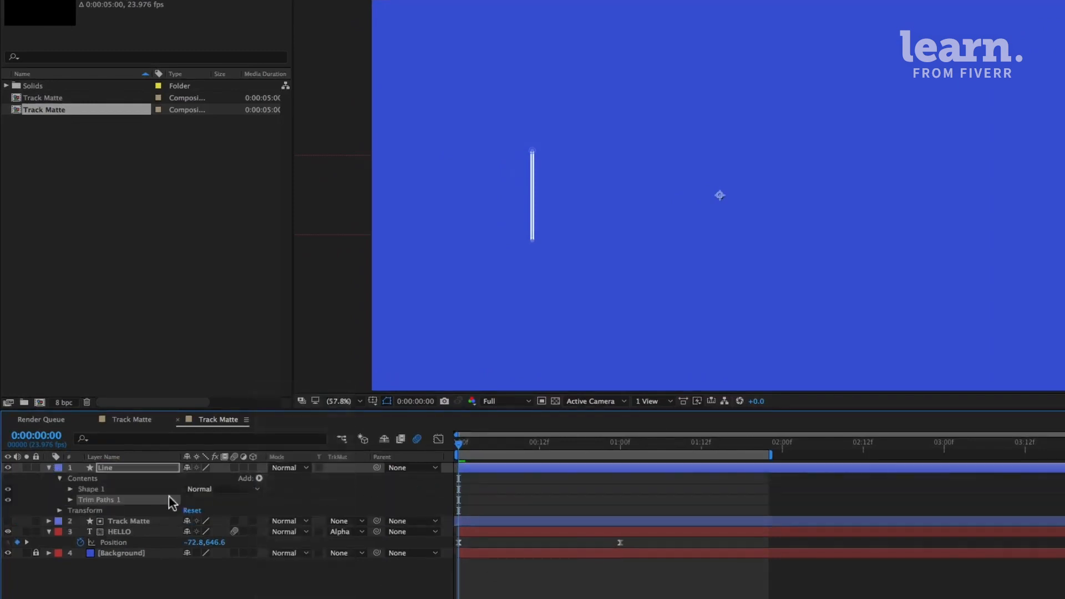
# Expand Trim Paths 1 on the Line layer and add Start and End keyframes at 0:00:01:00.
pyautogui.click(70, 499)
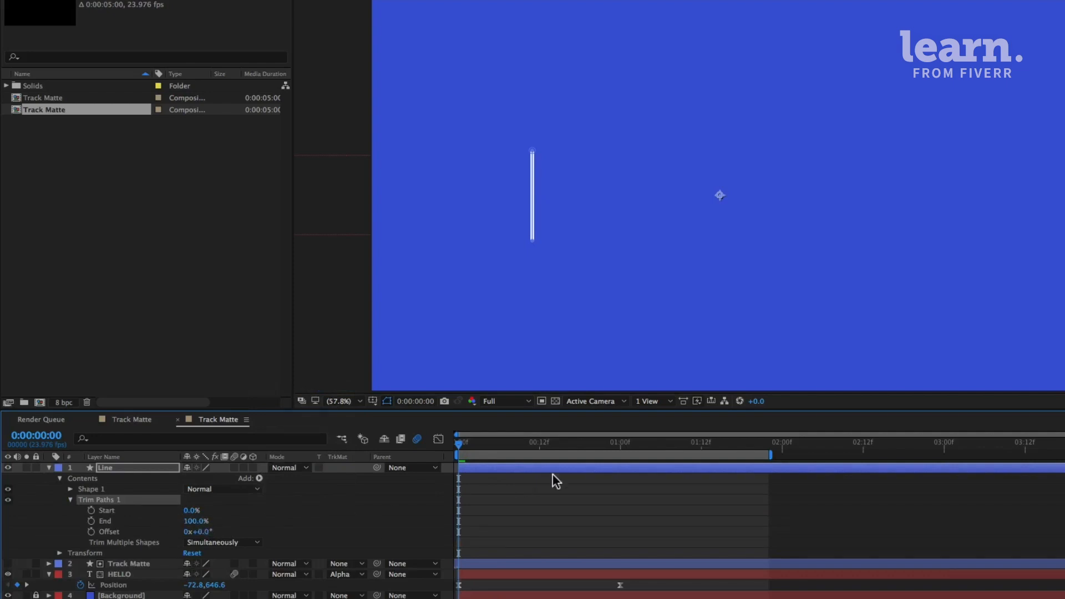
pyautogui.moveTo(525, 444); pyautogui.dragTo(624, 449)
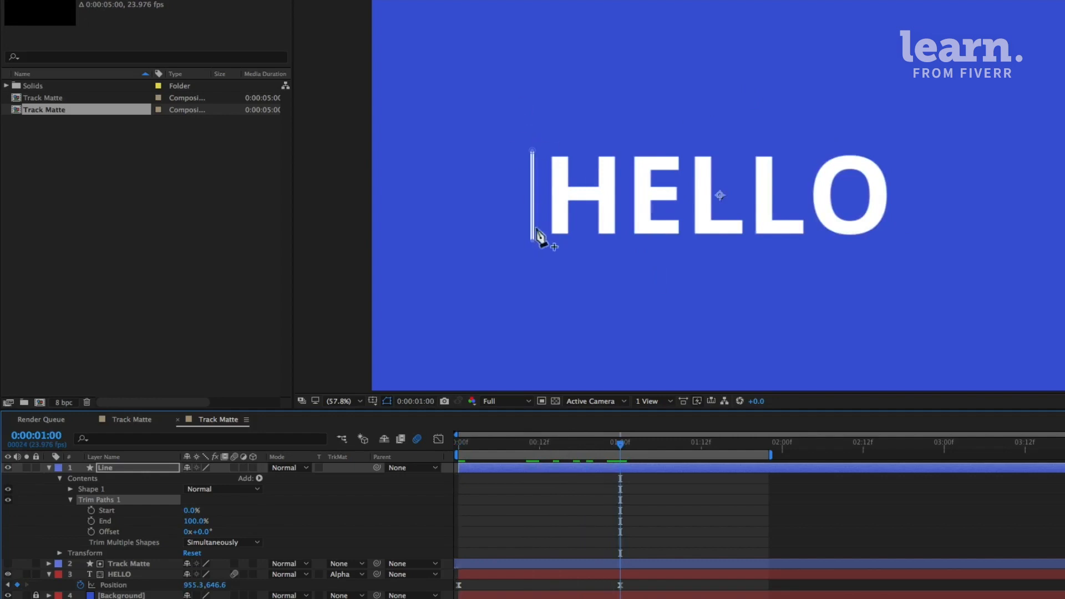
pyautogui.click(91, 511)
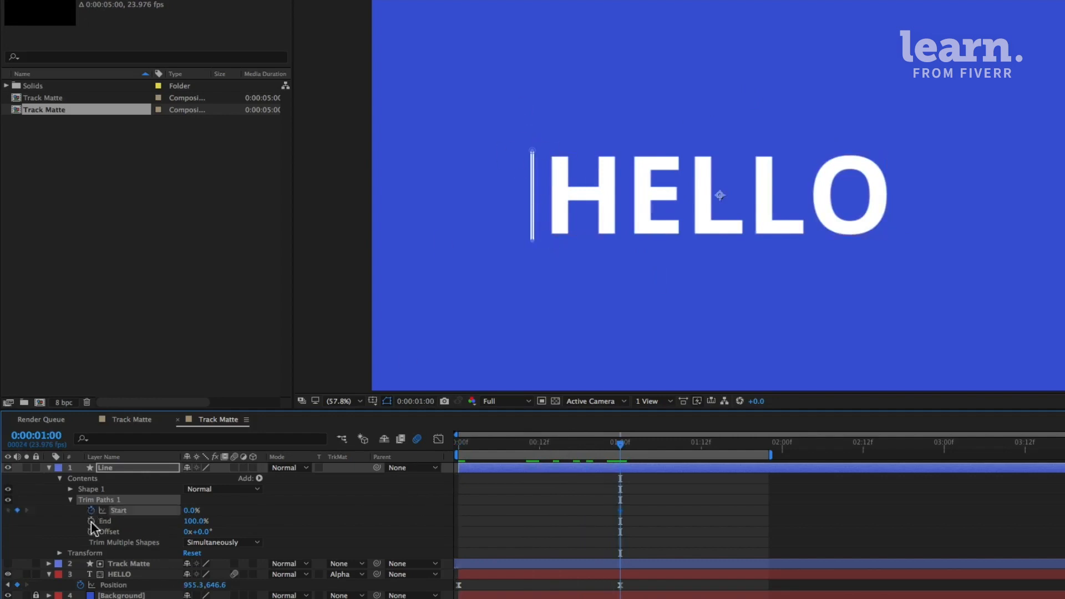
pyautogui.click(91, 521)
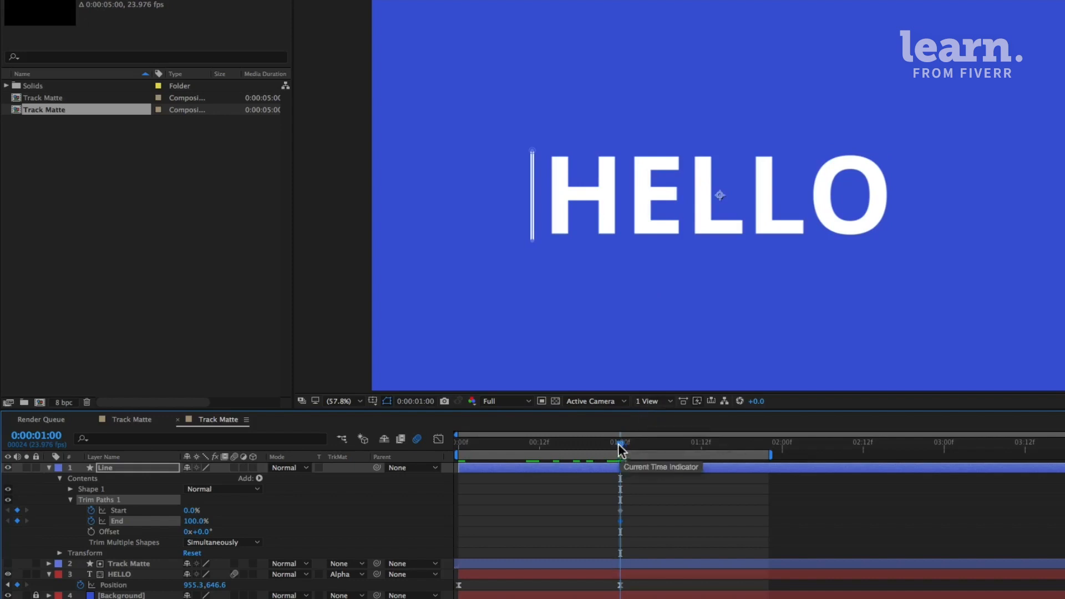
# At 0:00:00:00, set both the End and the Start of the Line's trim path to 50%.
pyautogui.moveTo(619, 444); pyautogui.dragTo(392, 474)
pyautogui.click(225, 508)
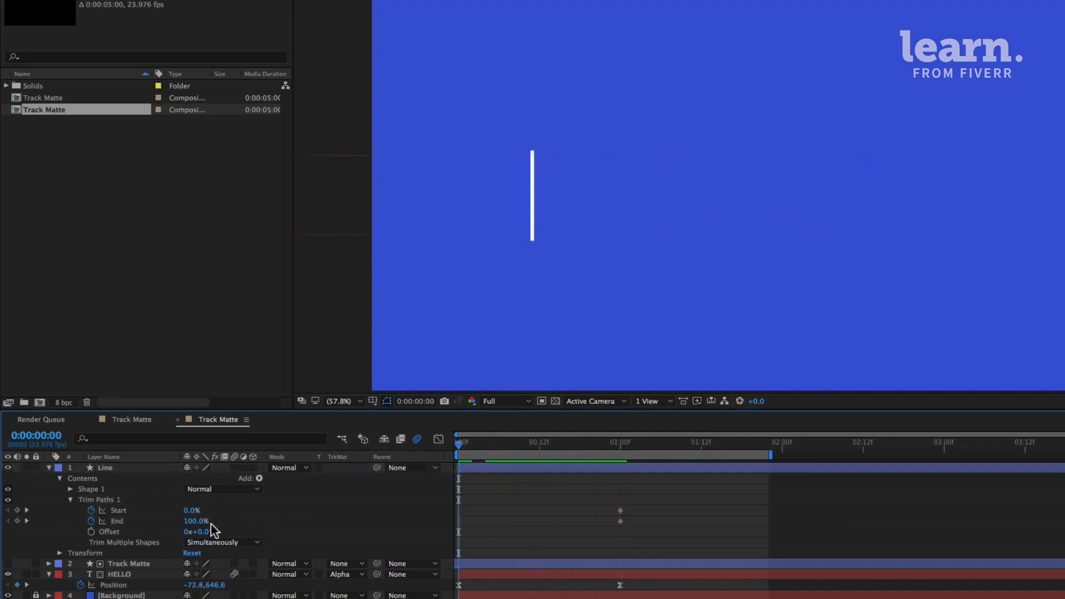
pyautogui.moveTo(193, 522); pyautogui.dragTo(183, 522)
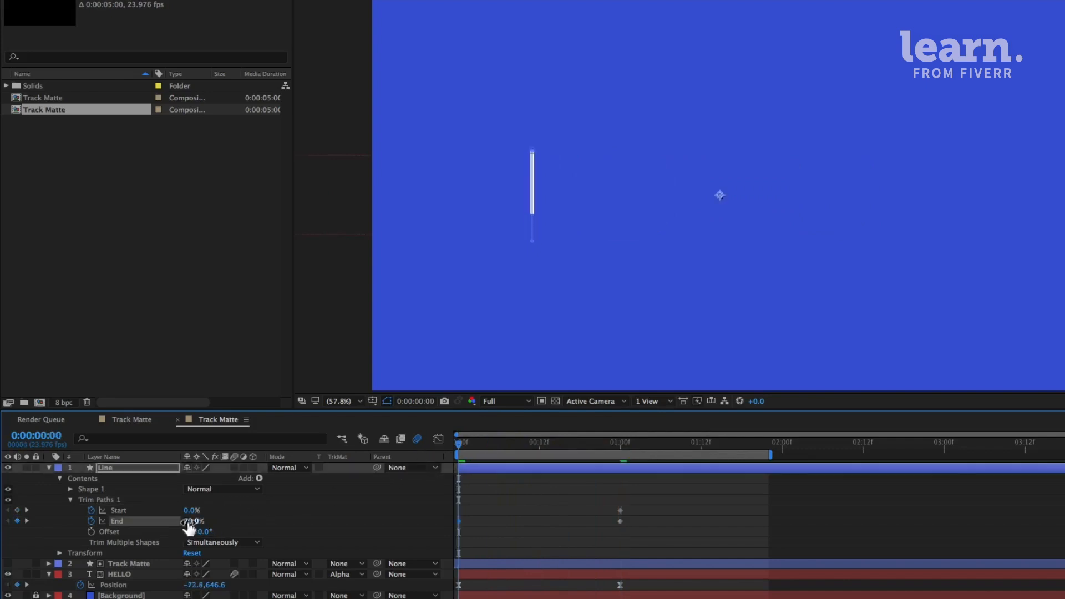
pyautogui.click(192, 522)
pyautogui.write('50')
pyautogui.press('Return')
pyautogui.click(190, 510)
pyautogui.write('50')
pyautogui.press('Return')
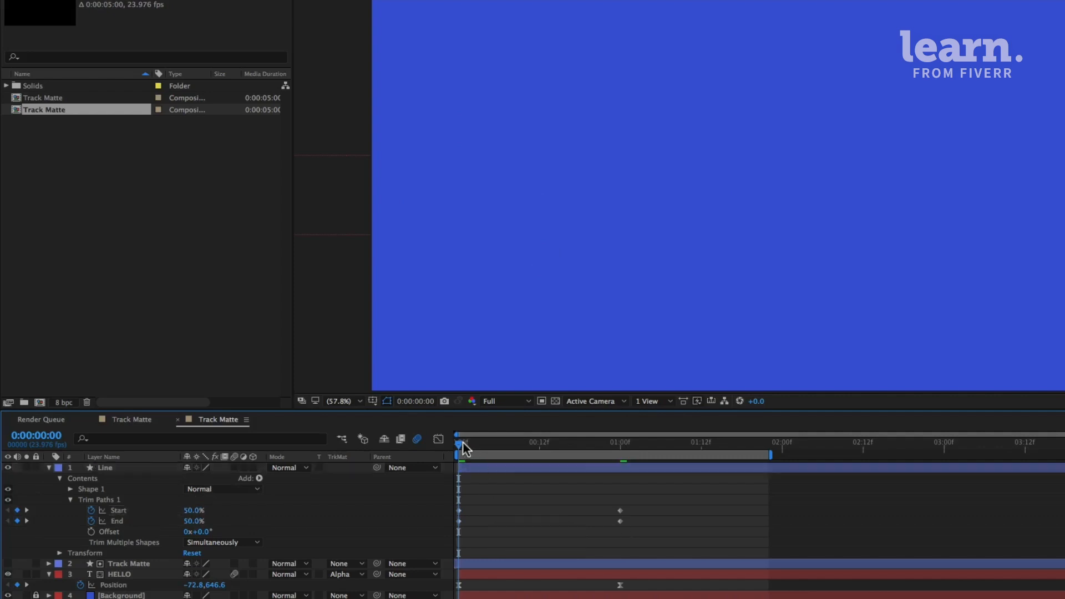
# Hide the HELLO layer and preview the line growing out from its centre.
pyautogui.press('space')
pyautogui.press('space')
pyautogui.click(8, 575)
pyautogui.moveTo(457, 445); pyautogui.dragTo(594, 450)
pyautogui.moveTo(504, 472); pyautogui.dragTo(448, 475)
# Apply Easy Ease to all trim path keyframes and move the second Start and End pair to about 0:00:00:09.
pyautogui.moveTo(689, 501); pyautogui.dragTo(396, 525)
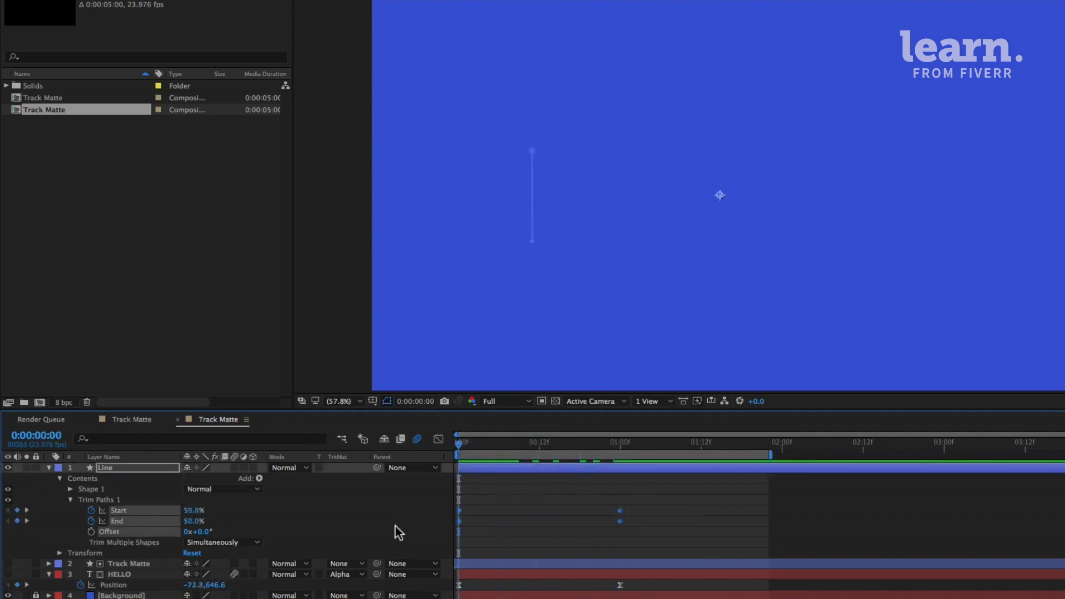
pyautogui.press('F9')
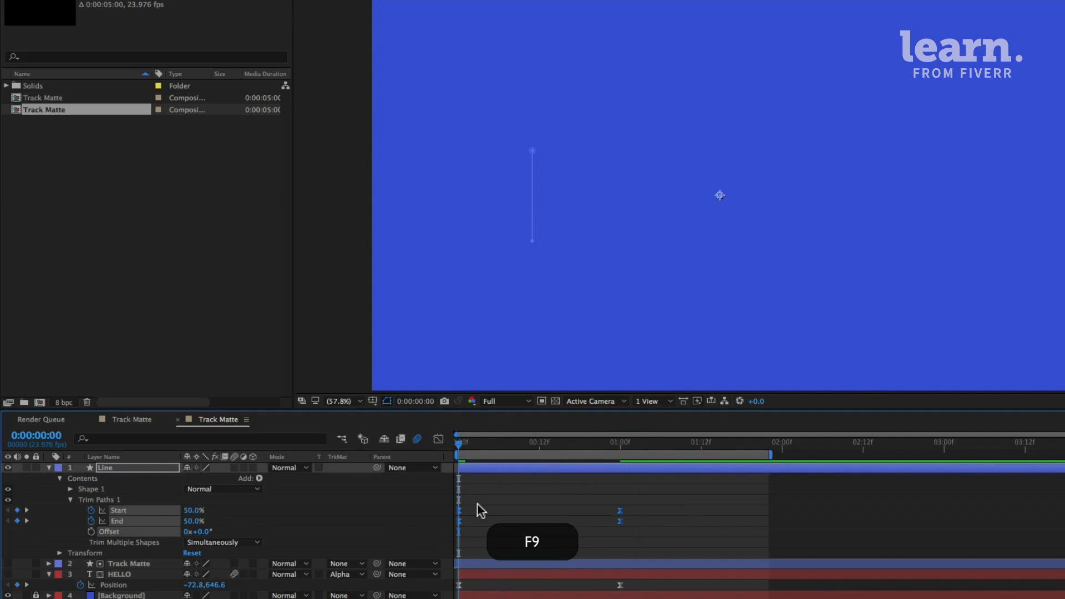
pyautogui.moveTo(617, 495); pyautogui.dragTo(519, 521)
# Turn on motion blur for the Line layer and scrub to 0:00:00:06 to check the line's growth.
pyautogui.click(234, 468)
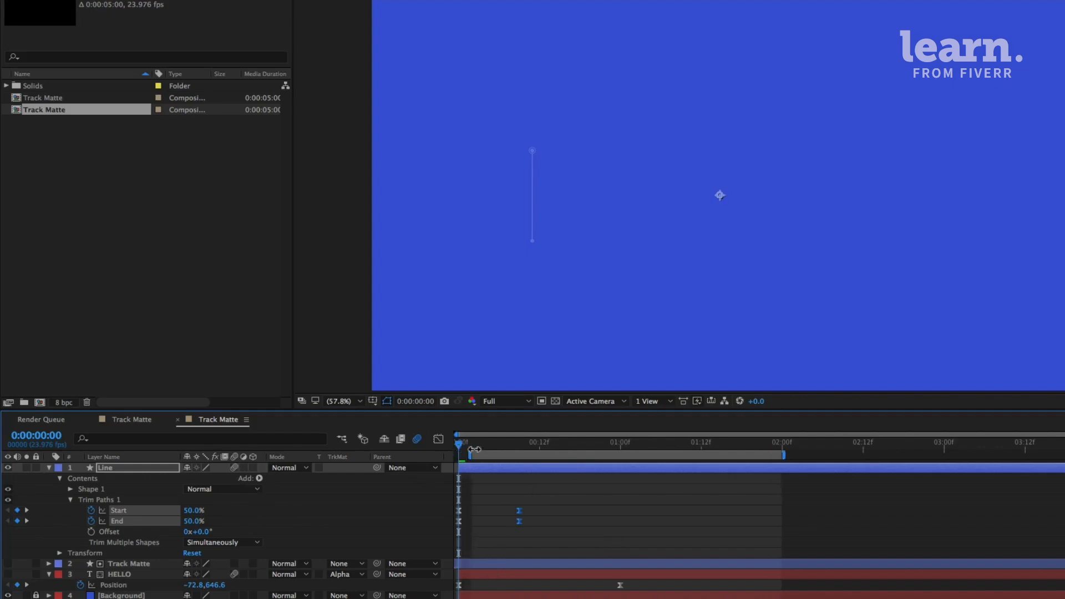
pyautogui.moveTo(461, 445); pyautogui.dragTo(498, 443)
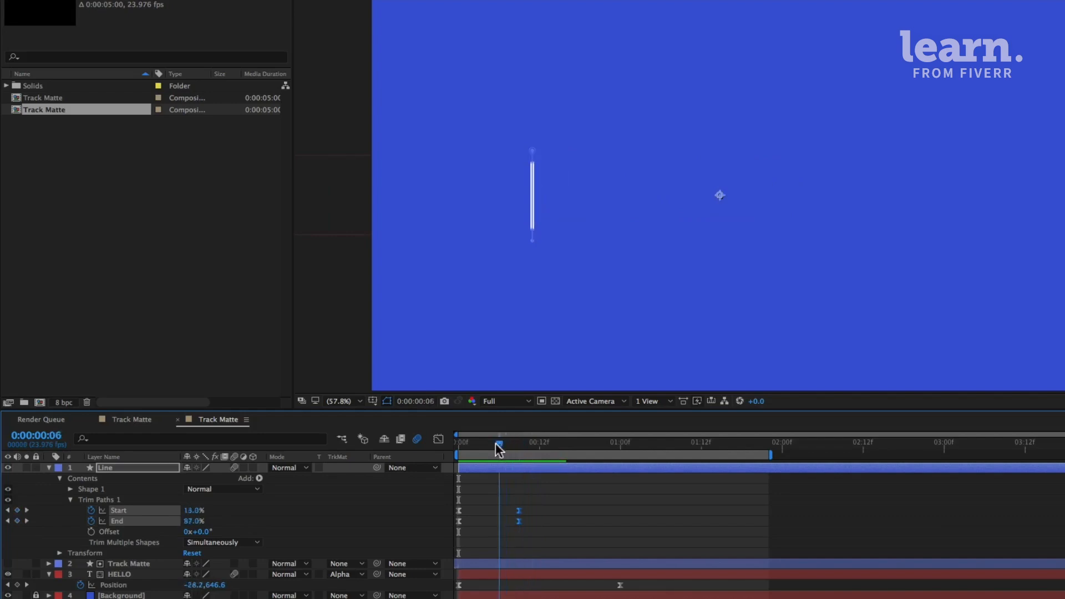
# Shift the HELLO layer in time so that it starts at about 0:00:00:04.
pyautogui.click(506, 562)
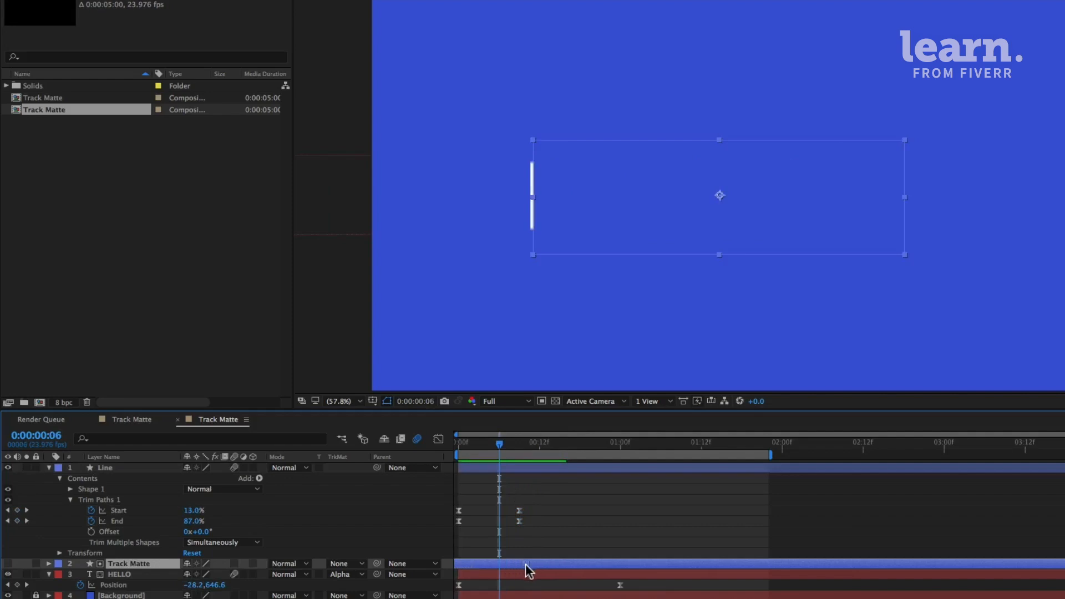
pyautogui.press('super+z')
pyautogui.click(508, 575)
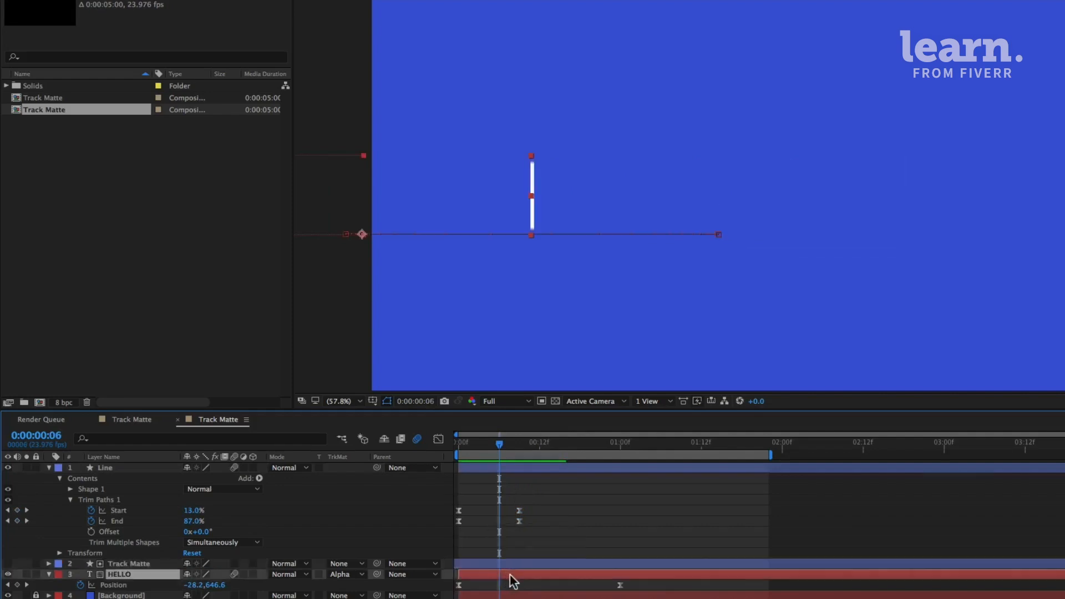
pyautogui.moveTo(510, 576); pyautogui.dragTo(533, 578)
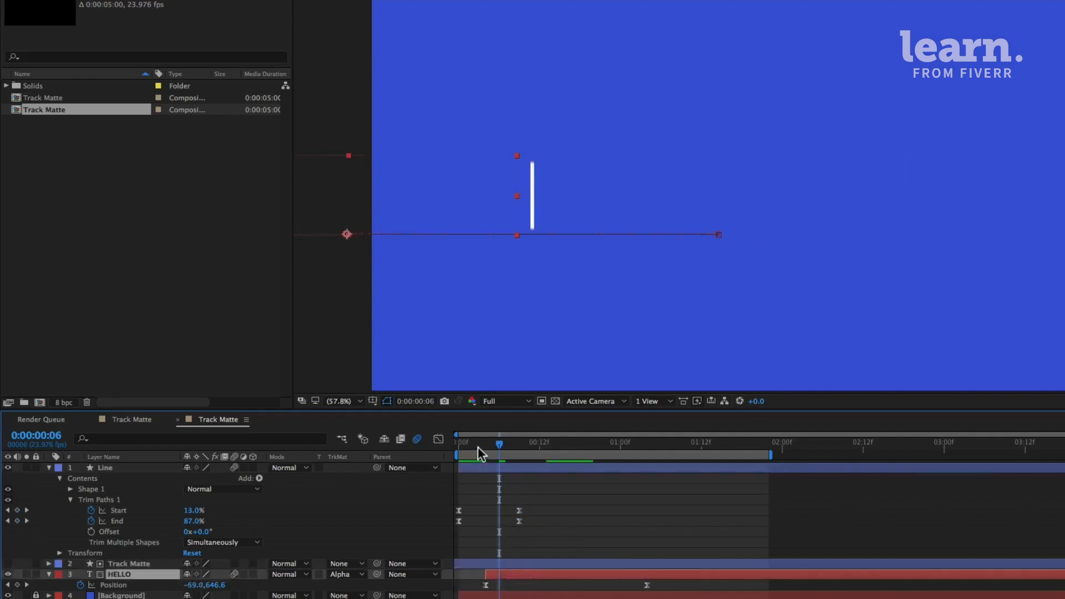
# Play the animation from the start and scrub through the end of the HELLO reveal to check its timing.
pyautogui.moveTo(478, 447); pyautogui.dragTo(298, 432)
pyautogui.press('space')
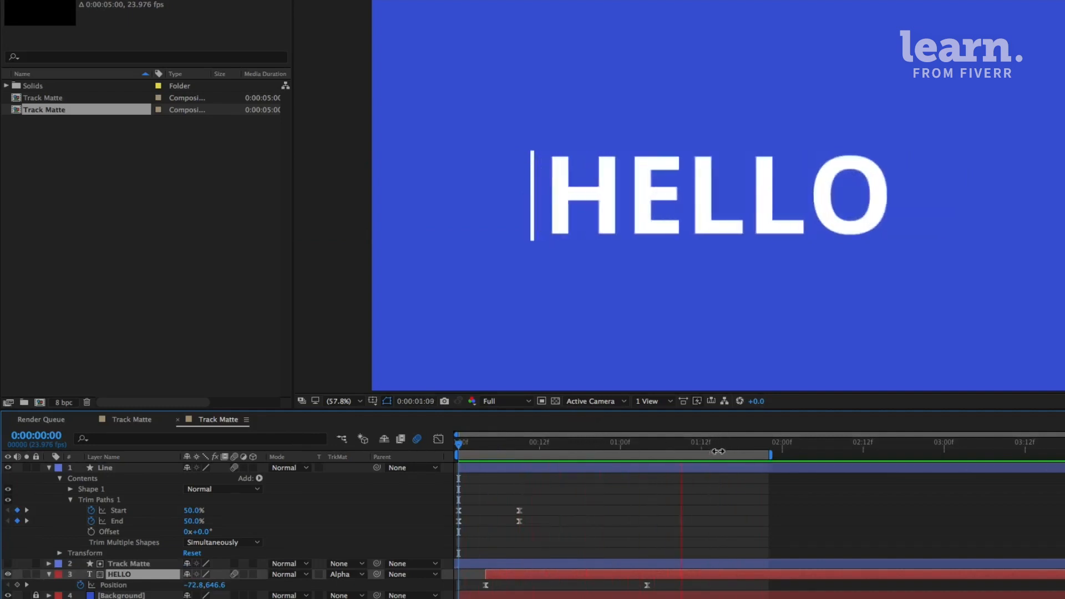
pyautogui.press('space')
pyautogui.moveTo(707, 448)
pyautogui.mouseDown()
pyautogui.moveTo(739, 453)
pyautogui.moveTo(701, 454)
pyautogui.mouseUp()
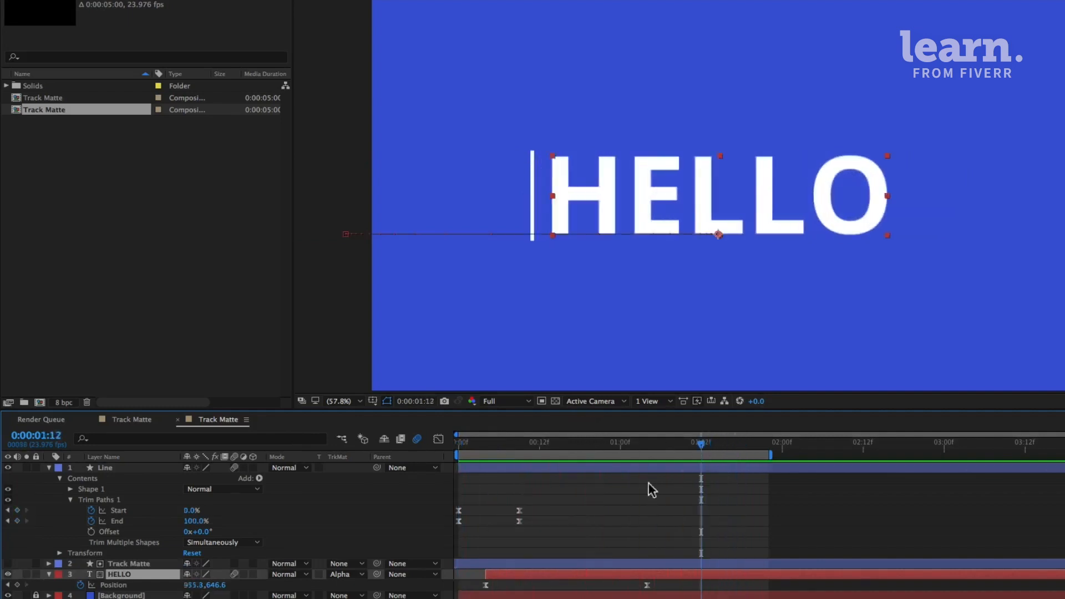
pyautogui.moveTo(629, 454); pyautogui.dragTo(581, 453)
# Copy the full-line trim keyframes to 0:00:01:07 and the 50% starting keyframes to 0:00:01:15 so the line closes again.
pyautogui.moveTo(661, 461); pyautogui.dragTo(667, 461)
pyautogui.moveTo(547, 504); pyautogui.dragTo(513, 528)
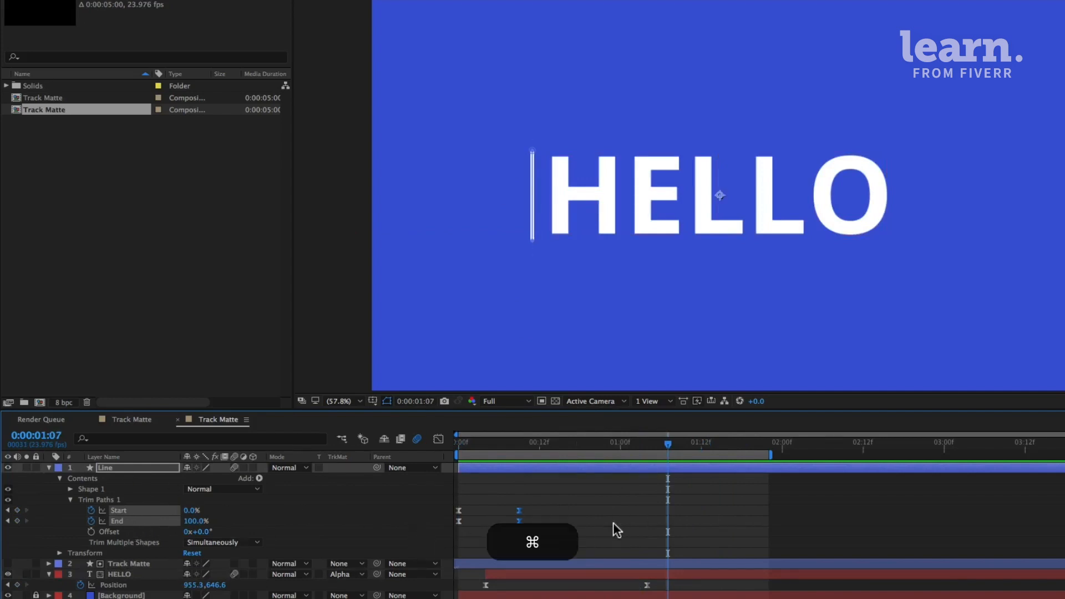
pyautogui.press('super+c')
pyautogui.press('super+v')
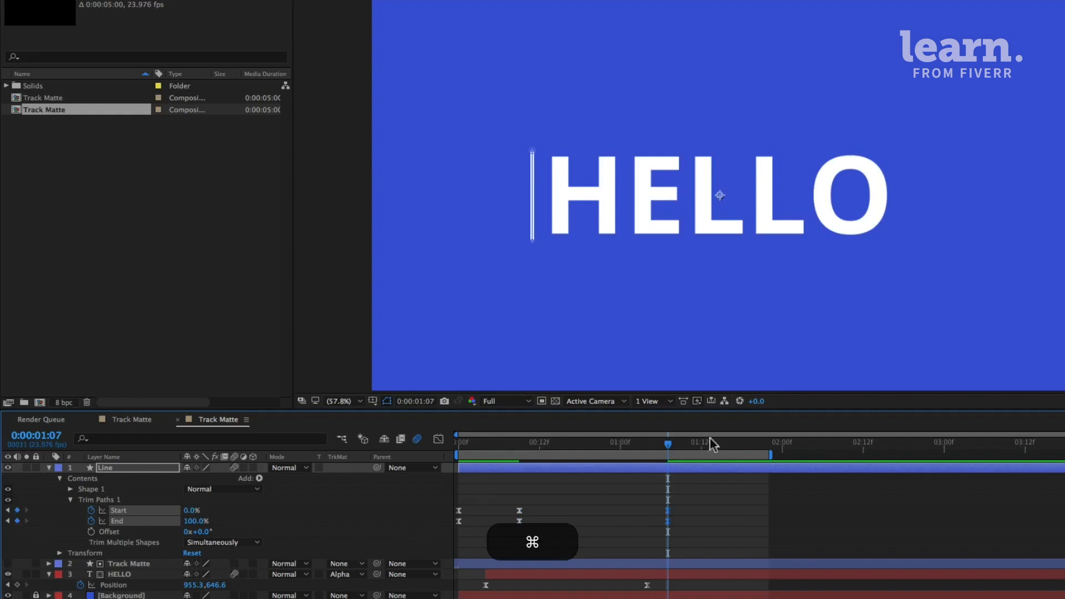
pyautogui.moveTo(668, 443); pyautogui.dragTo(722, 451)
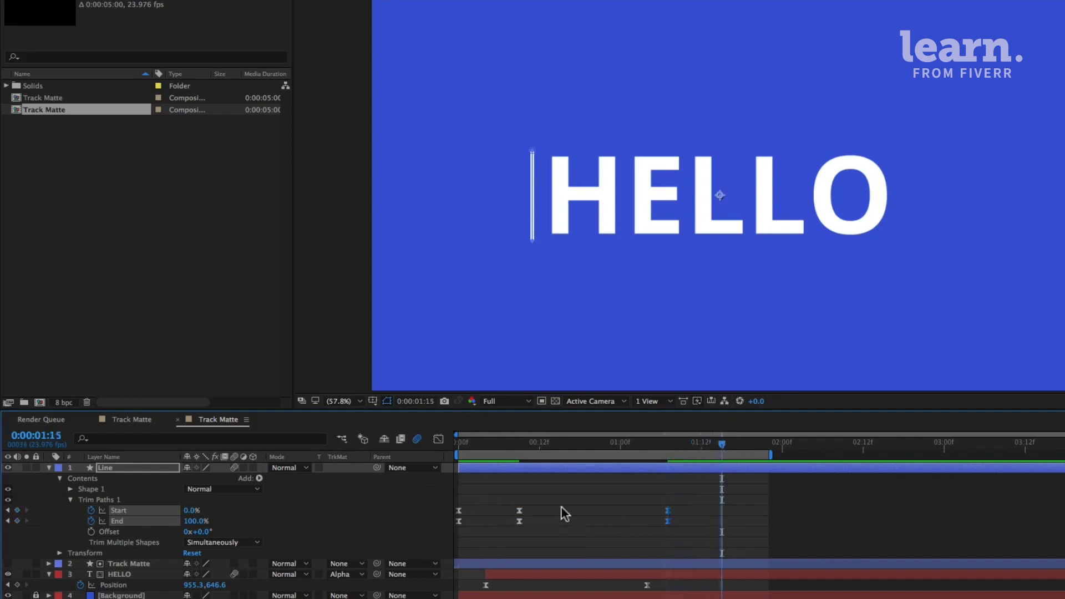
pyautogui.press('super+v')
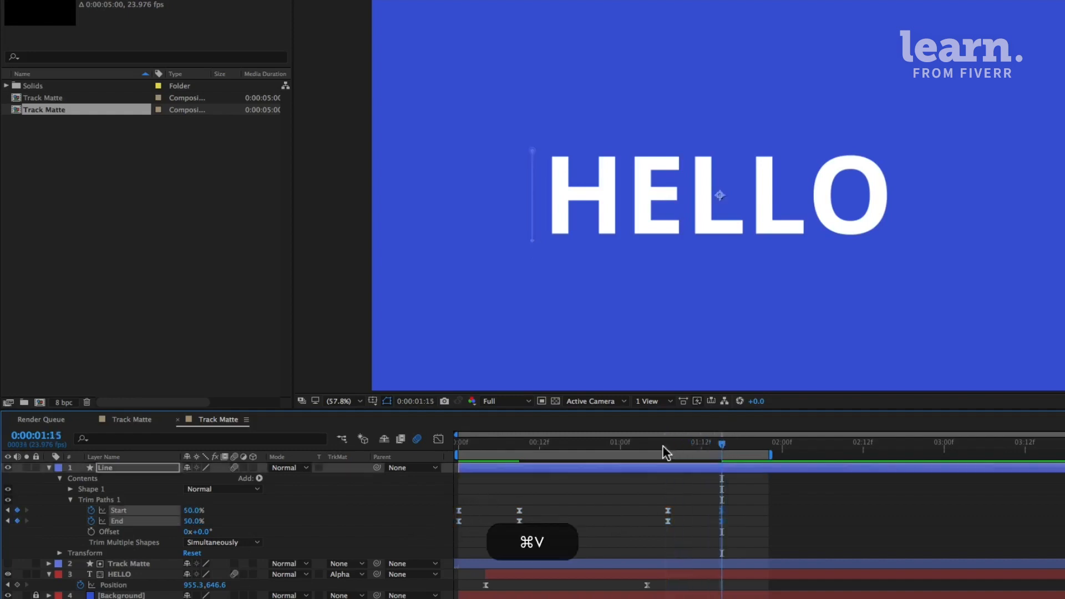
# Play the reveal from the start and scrub to 0:00:01:13 to check the line closing.
pyautogui.moveTo(650, 448); pyautogui.dragTo(311, 452)
pyautogui.press('space')
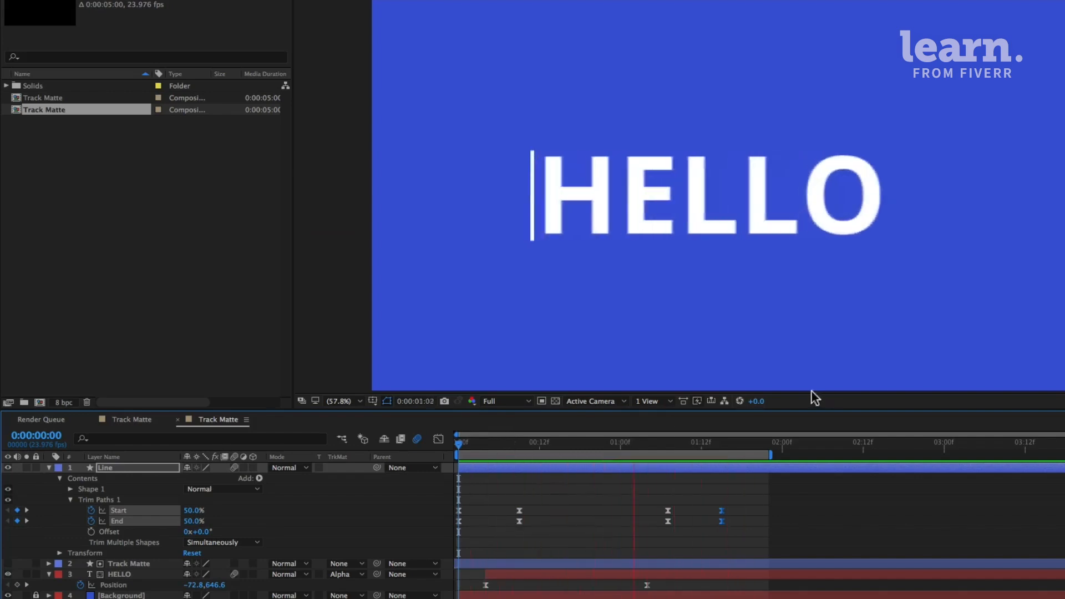
pyautogui.press('space')
pyautogui.moveTo(683, 442); pyautogui.dragTo(708, 444)
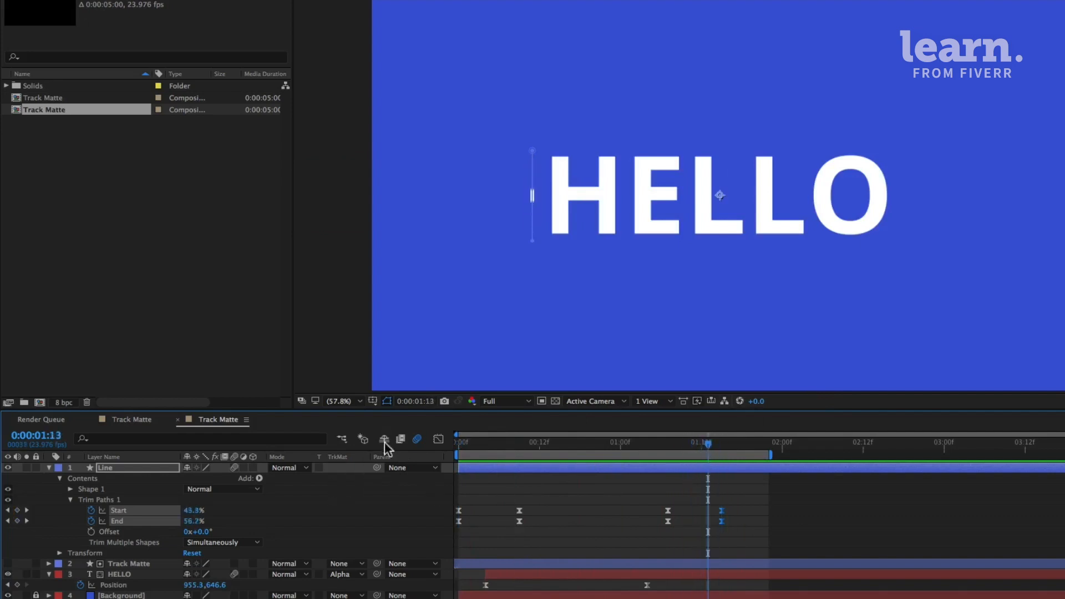
# Show the trim path speed graphs and steepen End's closing curve between 0:00:01:07 and 0:00:01:15.
pyautogui.click(436, 439)
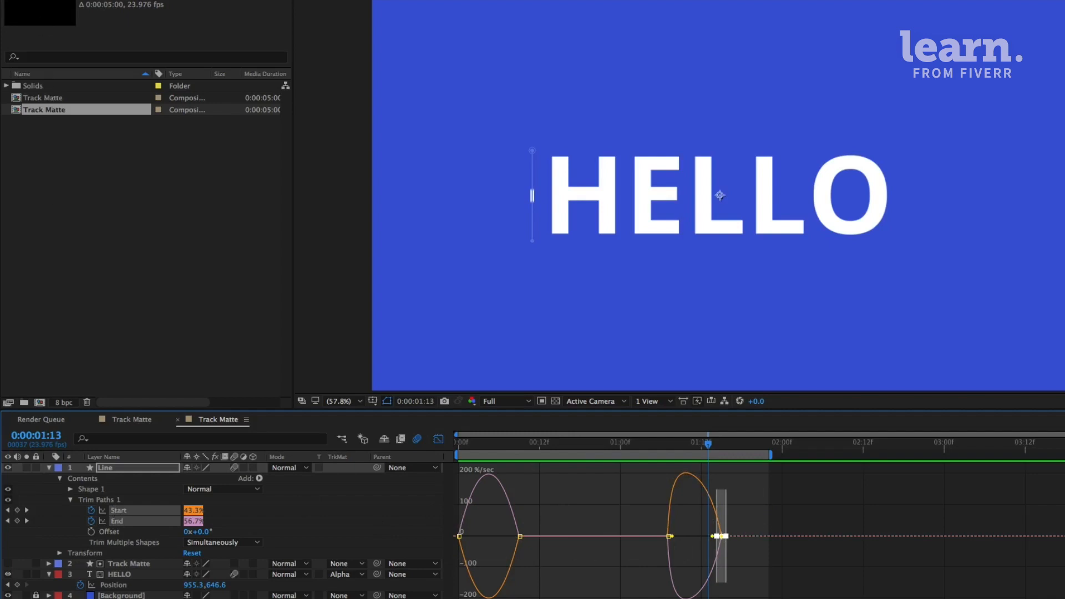
pyautogui.click(669, 536)
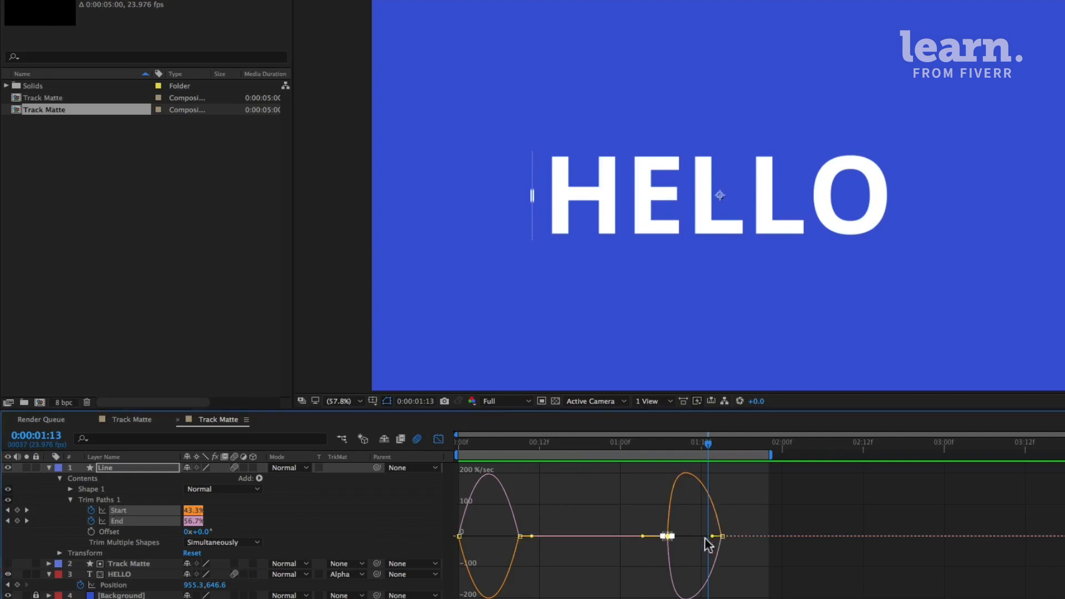
pyautogui.moveTo(712, 536); pyautogui.dragTo(686, 510)
pyautogui.click(669, 497)
pyautogui.click(75, 523)
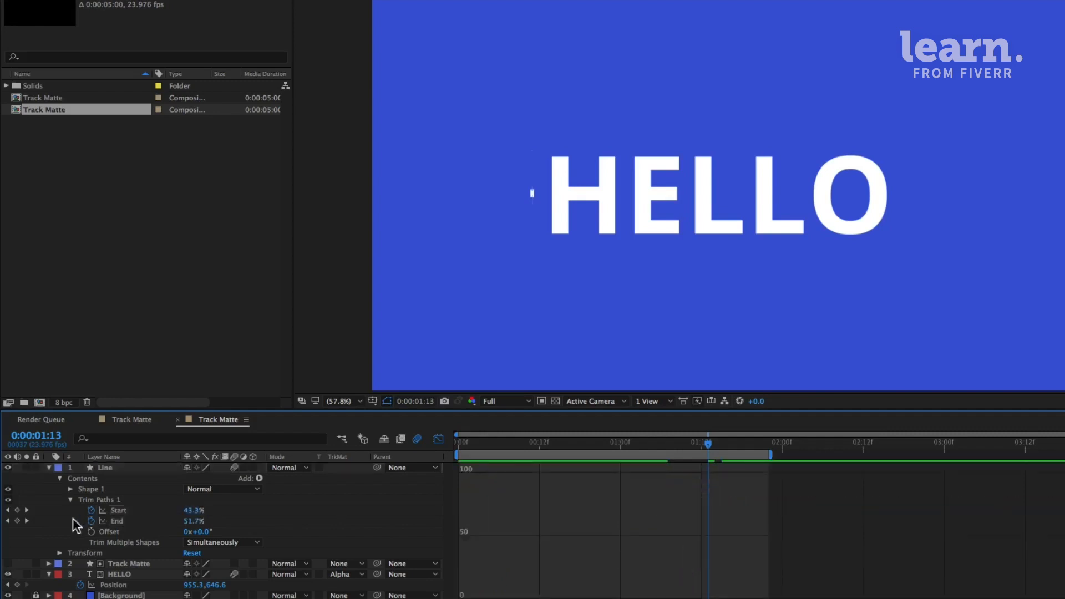
# Lengthen the Start property's easing handles to sharpen the speed peaks of both its opening and closing curves.
pyautogui.click(134, 506)
pyautogui.click(670, 537)
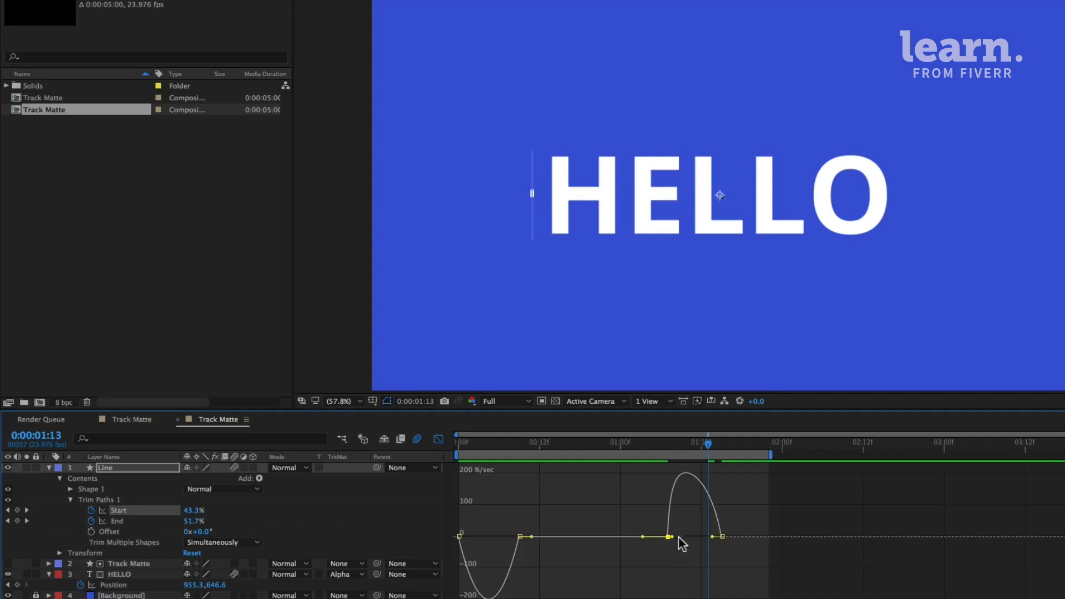
pyautogui.moveTo(674, 537); pyautogui.dragTo(689, 557)
pyautogui.click(519, 571)
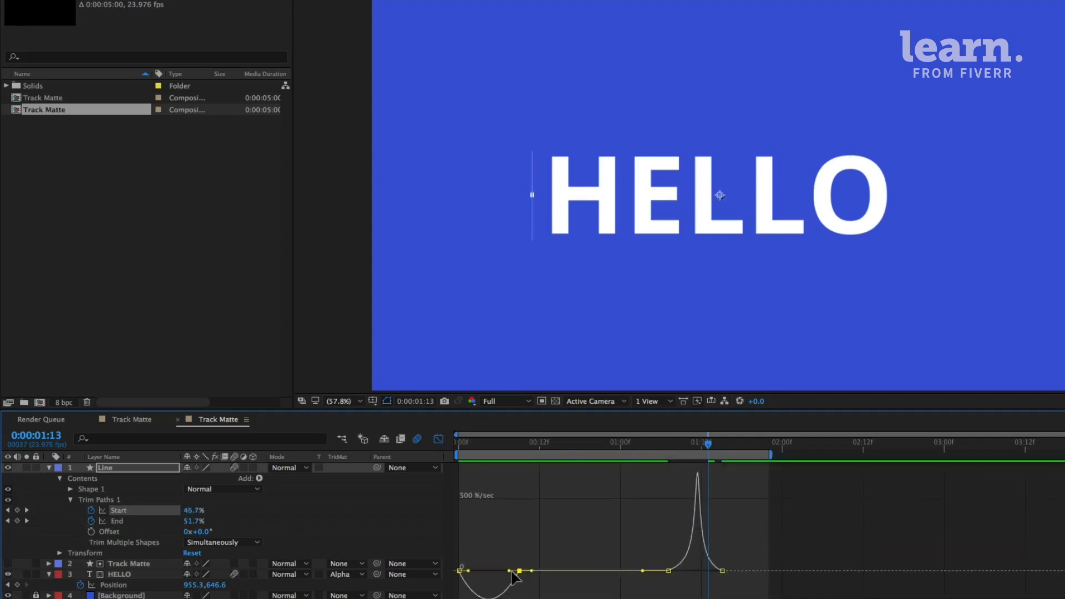
pyautogui.moveTo(509, 571); pyautogui.dragTo(479, 557)
# Sharpen the End property's opening speed curve, compare it with the Start curve, and leave the Graph Editor.
pyautogui.click(143, 522)
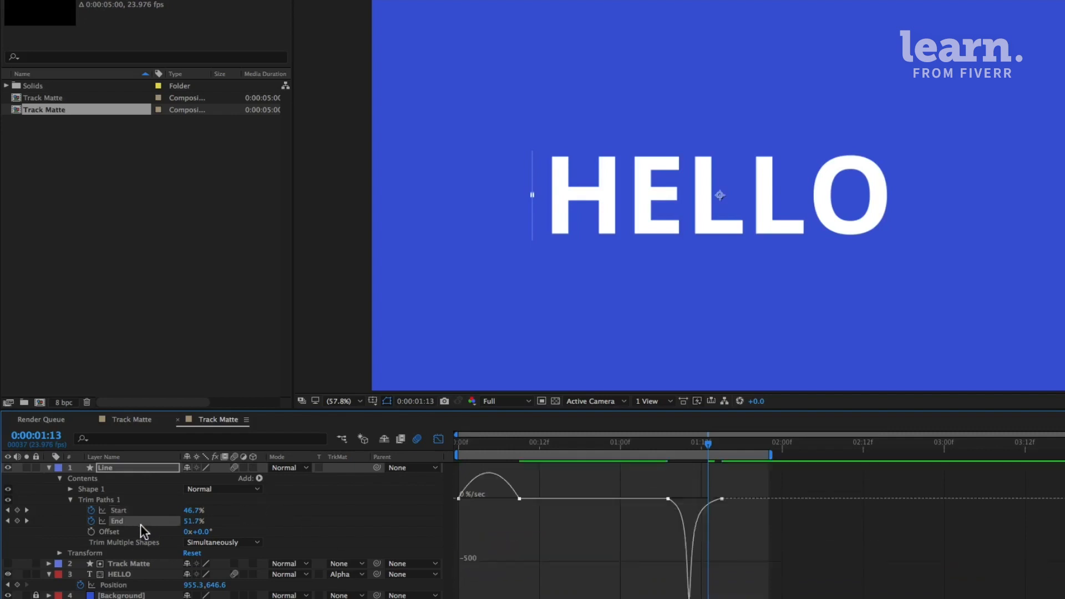
pyautogui.moveTo(469, 500); pyautogui.dragTo(498, 513)
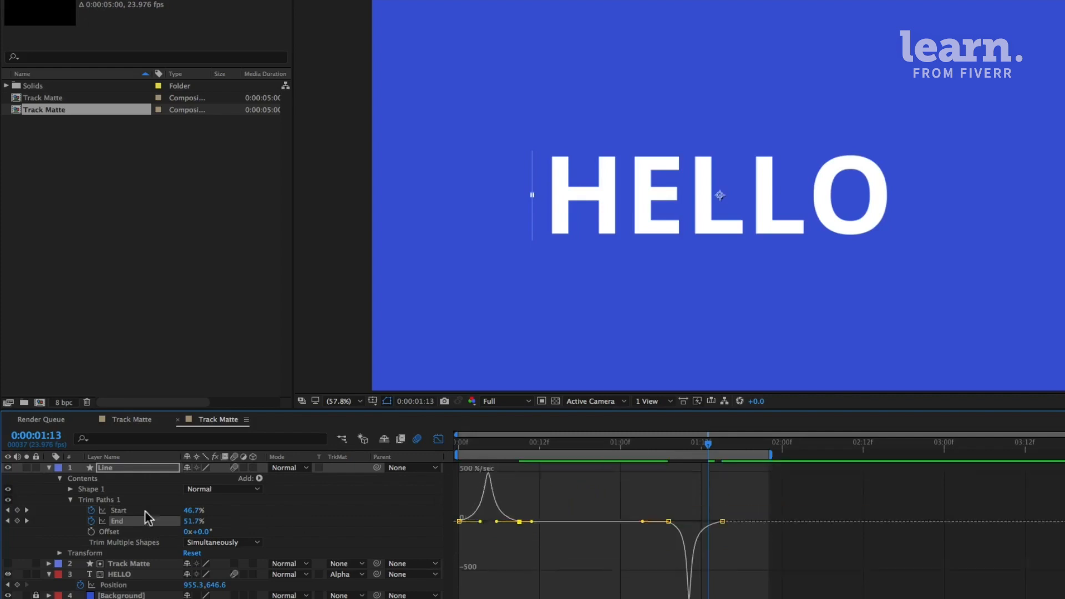
pyautogui.keyDown('shift'); pyautogui.click(125, 508); pyautogui.keyUp('shift')
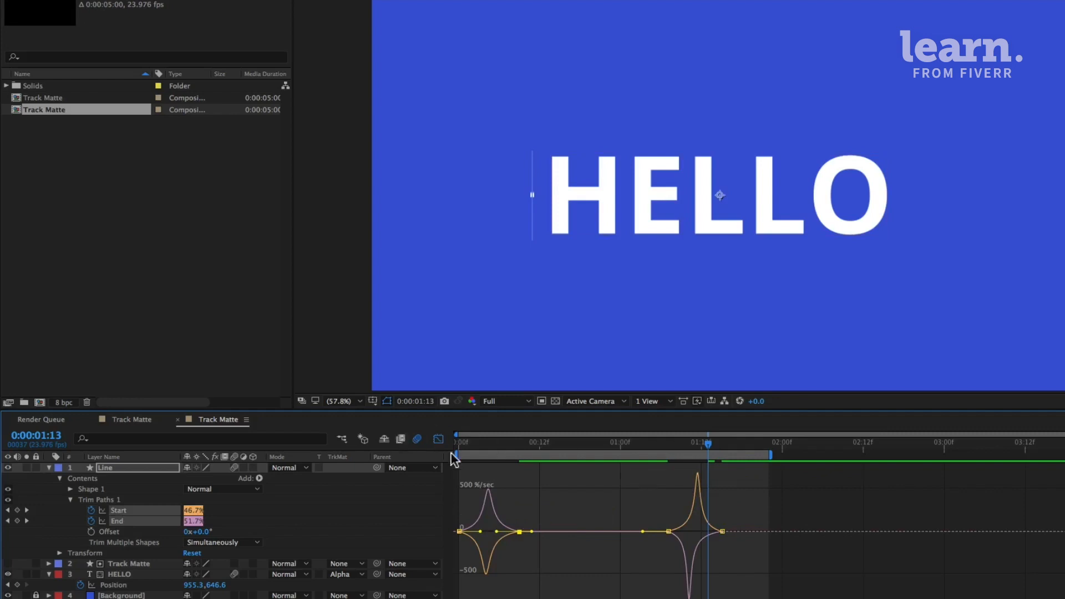
pyautogui.click(438, 439)
# Play the sharpened animation from the start, scrub to 0:00:01:17, and deselect the Line layer.
pyautogui.press('Home')
pyautogui.press('space')
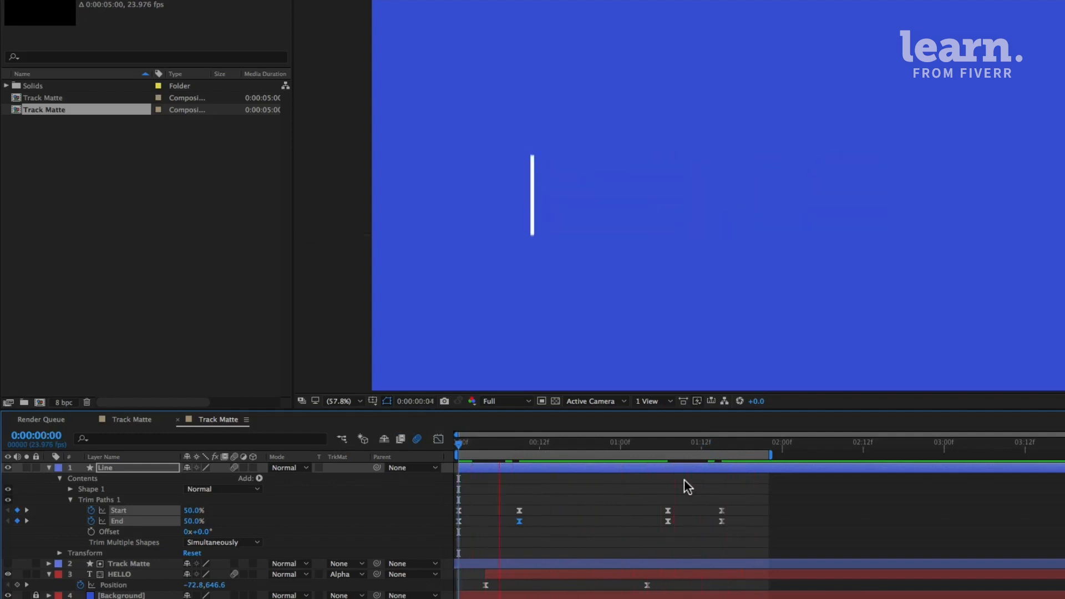
pyautogui.press('space')
pyautogui.click(721, 444)
pyautogui.moveTo(722, 447); pyautogui.dragTo(732, 448)
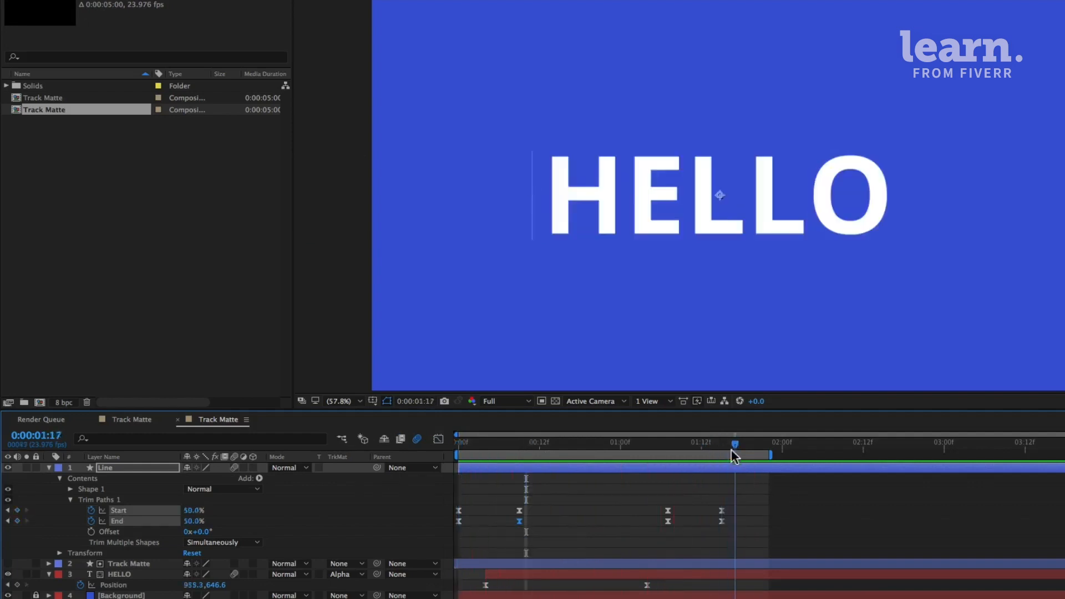
pyautogui.click(787, 523)
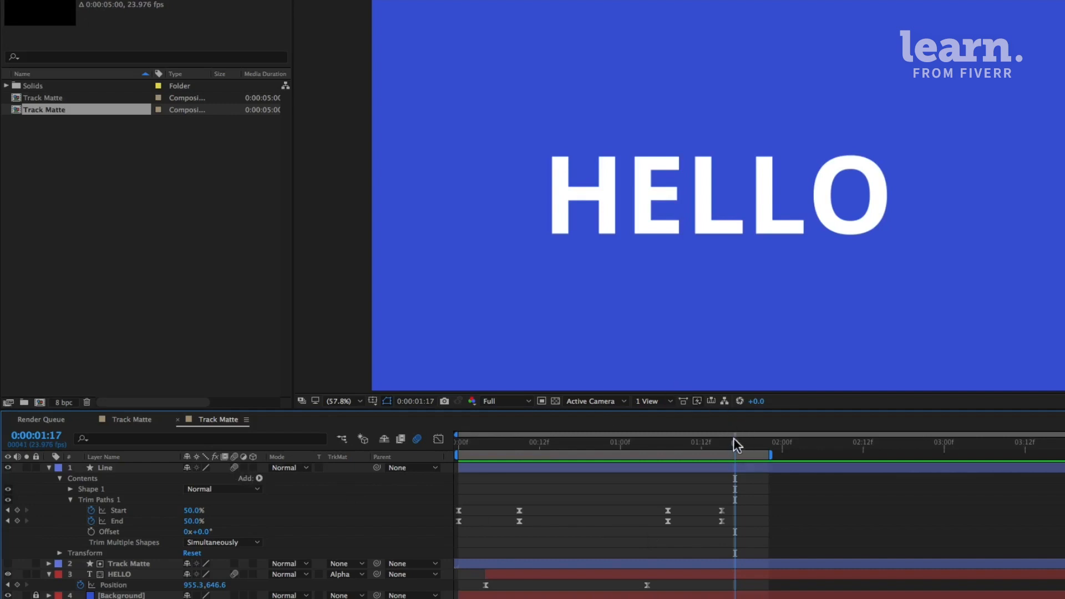
# Trim the end of the Line layer to its last keyframes at 0:00:01:15 and deselect the layer.
pyautogui.moveTo(733, 438); pyautogui.dragTo(721, 439)
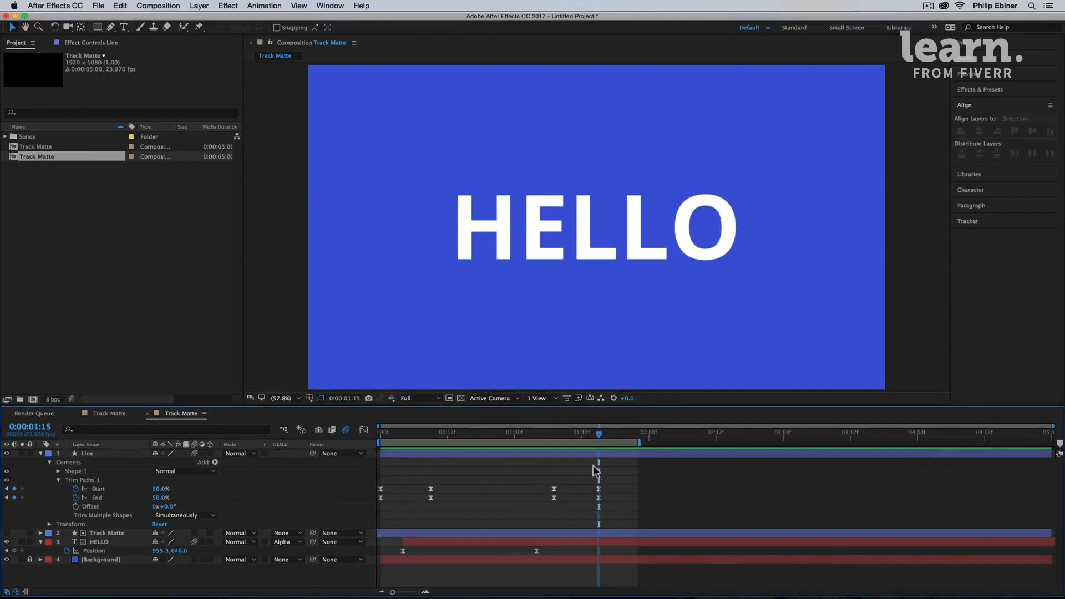
pyautogui.moveTo(1051, 453); pyautogui.dragTo(630, 437)
pyautogui.click(683, 485)
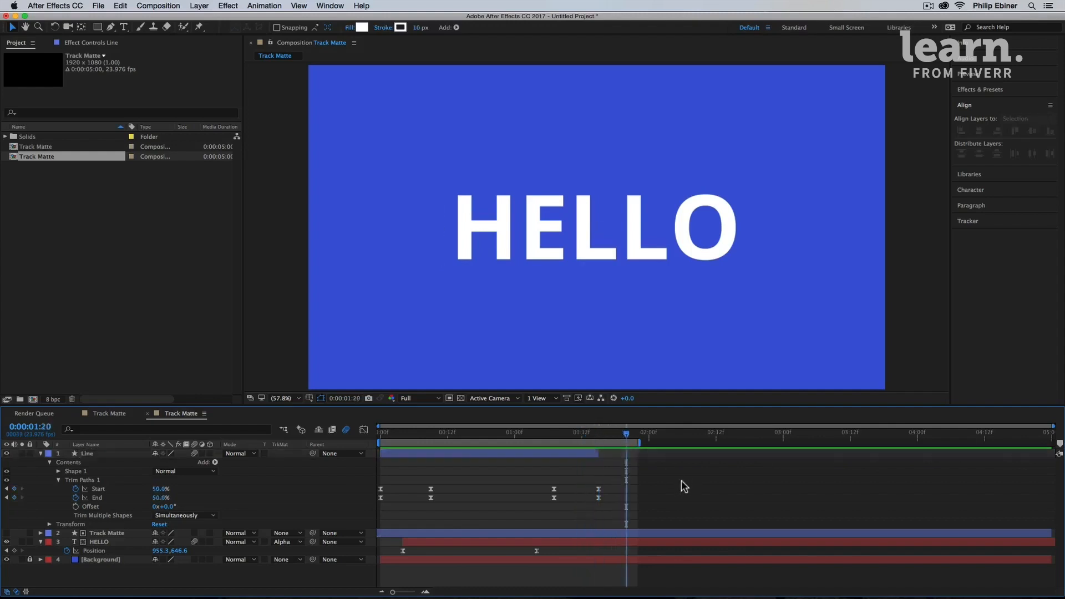
# Undo the previous trim of the Line layer and trim the layer's end again at 0:00:01:15.
pyautogui.click(598, 434)
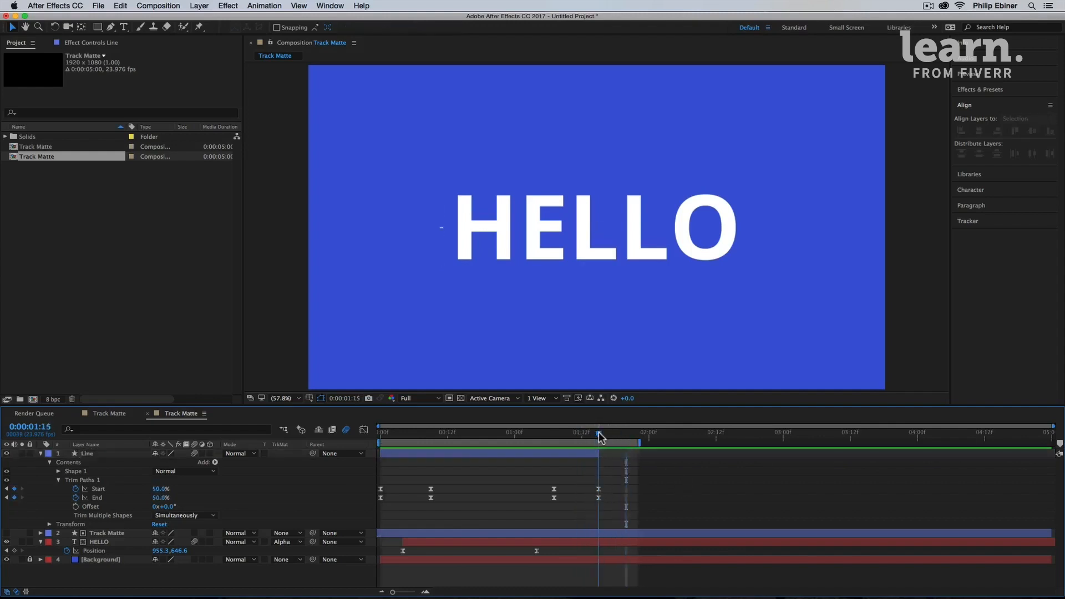
pyautogui.press('super+z')
pyautogui.press('super+z')
pyautogui.press('super+z')
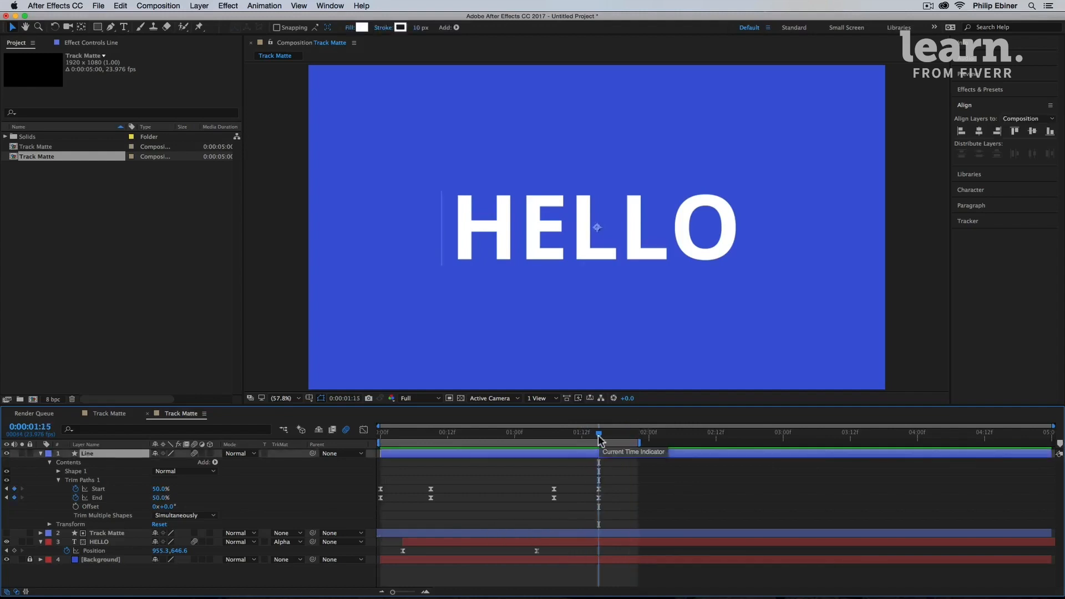
pyautogui.hotkey('alt', ']')
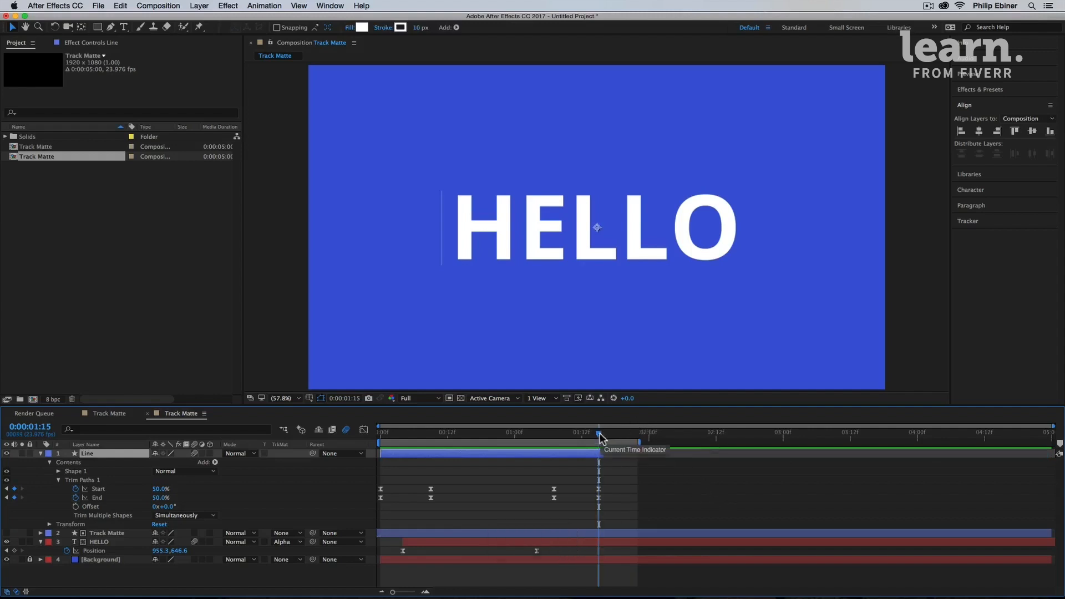
pyautogui.moveTo(602, 438); pyautogui.dragTo(587, 441)
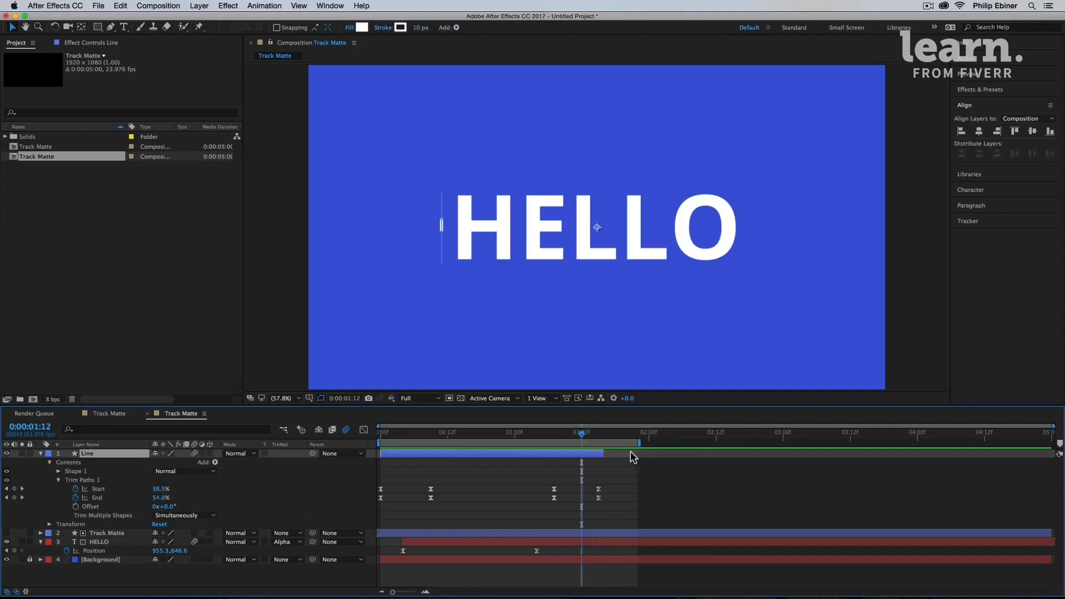
# Try trimming the start of the Line layer at 0:00:00:07, and undo that trim.
pyautogui.click(421, 434)
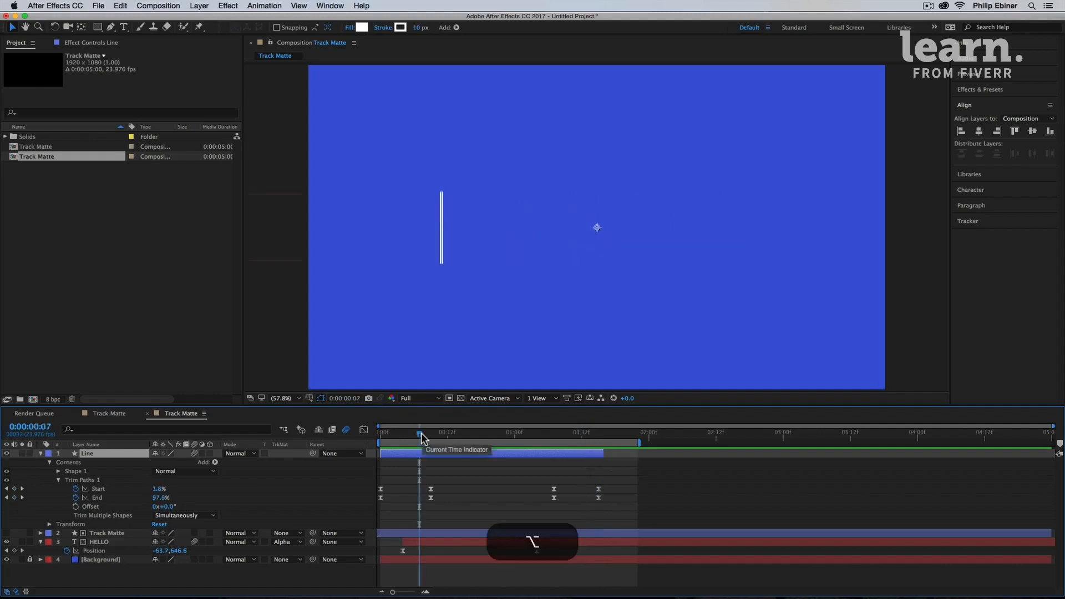
pyautogui.hotkey('alt', '[')
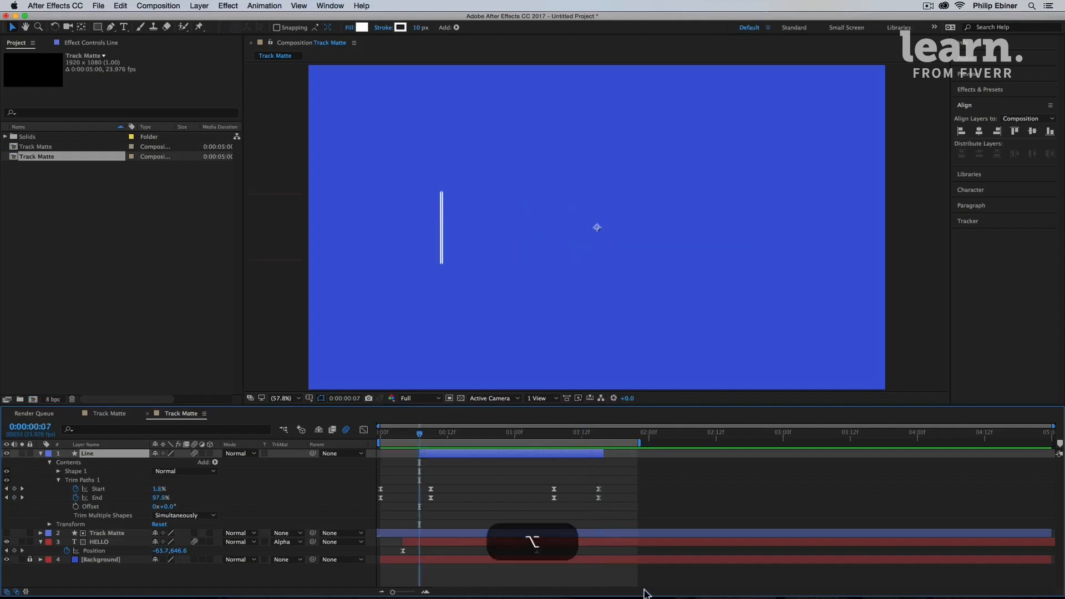
pyautogui.press('alt+super+z')
pyautogui.hotkey('alt', '[')
pyautogui.press('alt+super+z')
pyautogui.press('super+z')
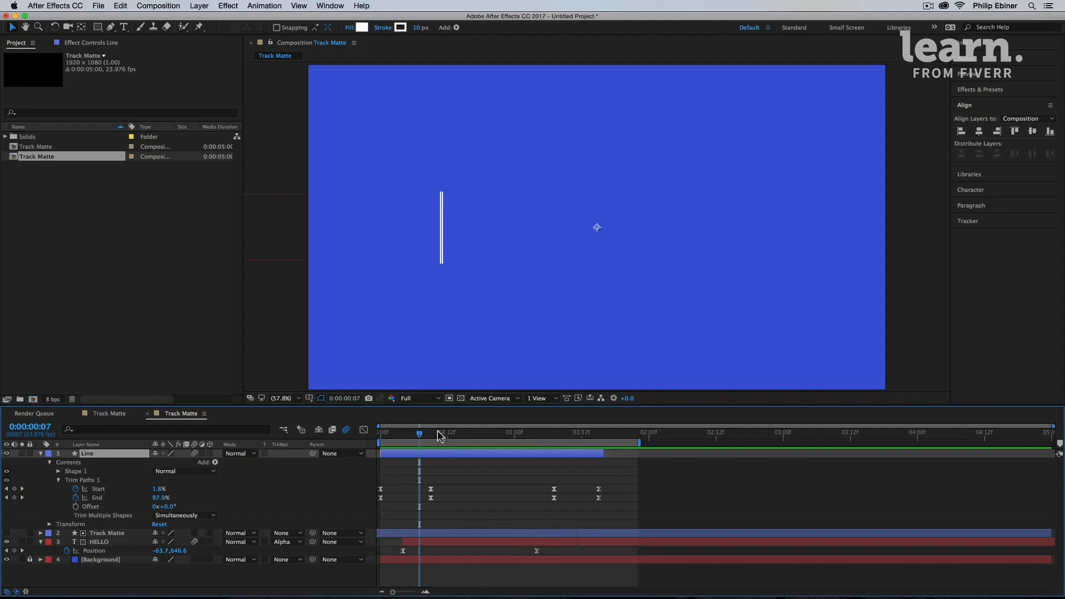
# Play the HELLO reveal from the start of the composition to check the trimmed Line layer, and stop playback.
pyautogui.moveTo(421, 434); pyautogui.dragTo(256, 440)
pyautogui.press('space')
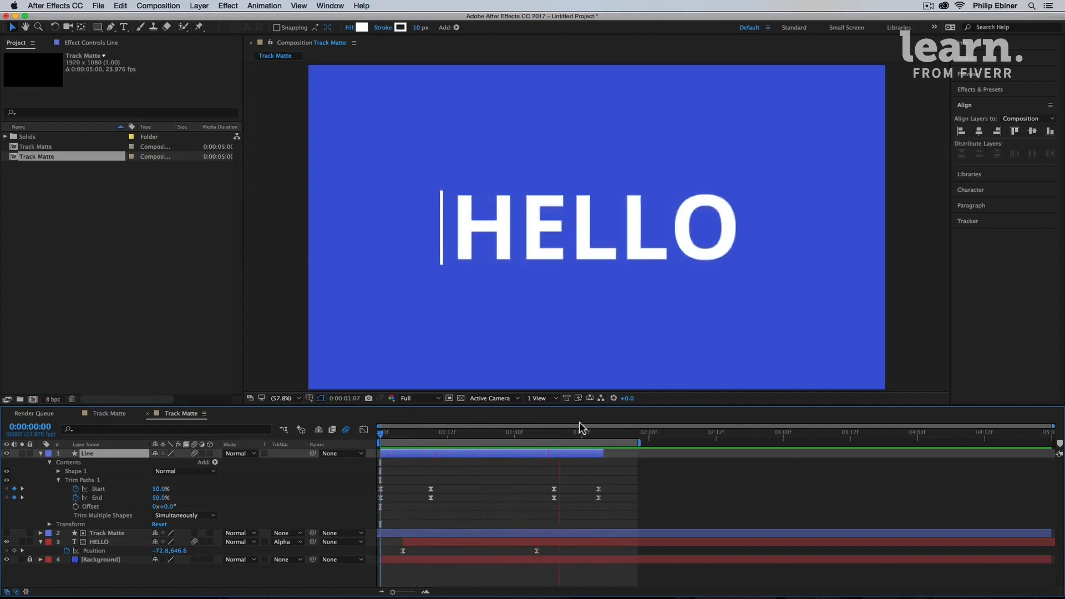
pyautogui.press('space')
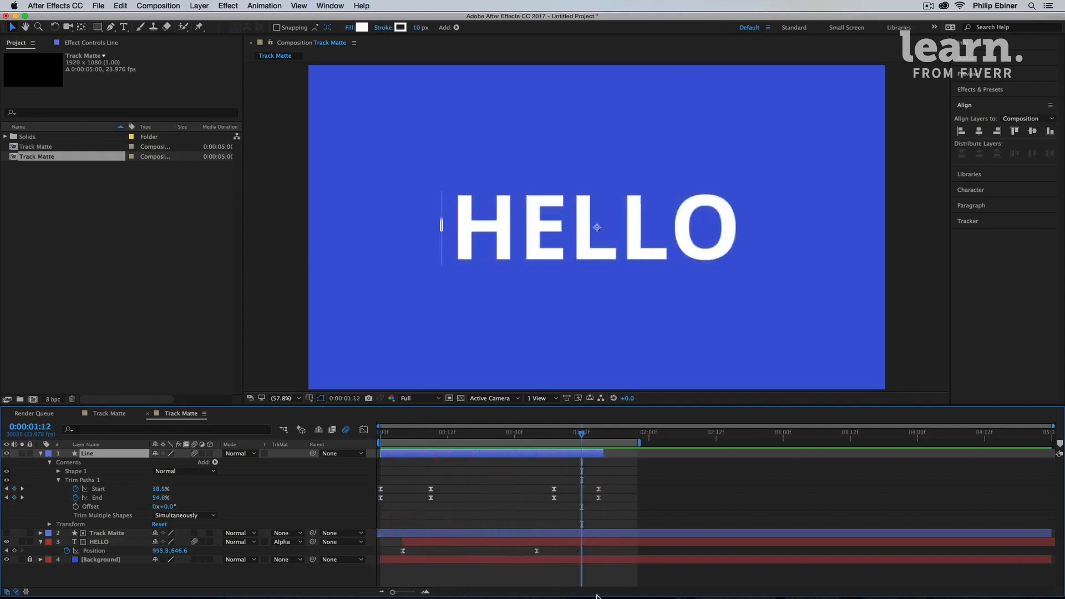